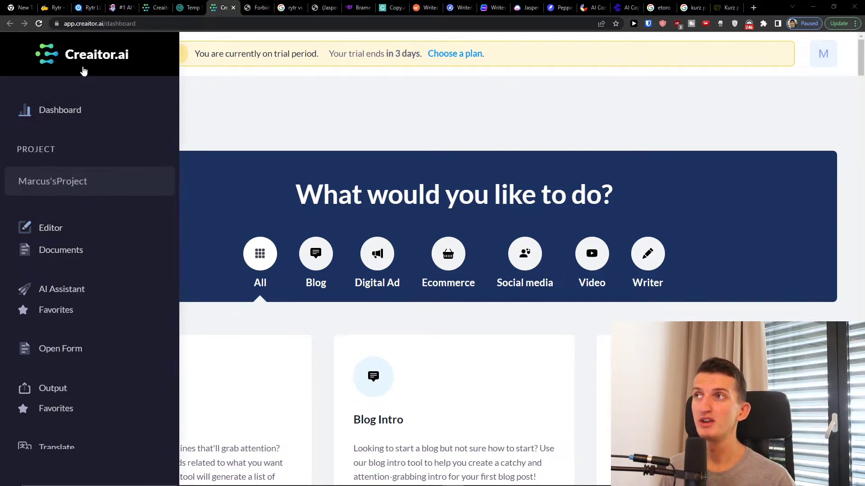
# Step: Open the document editor page from the sidebar
pyautogui.scroll(-1, 465, 282)
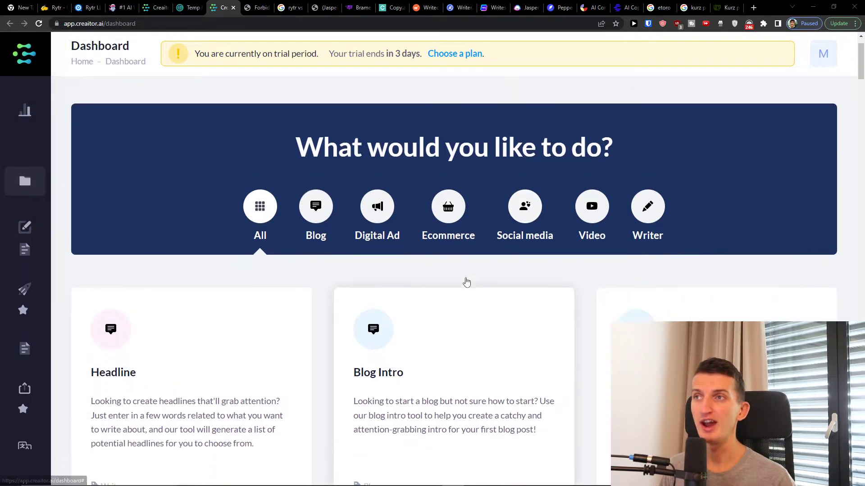
pyautogui.scroll(1, 425, 215)
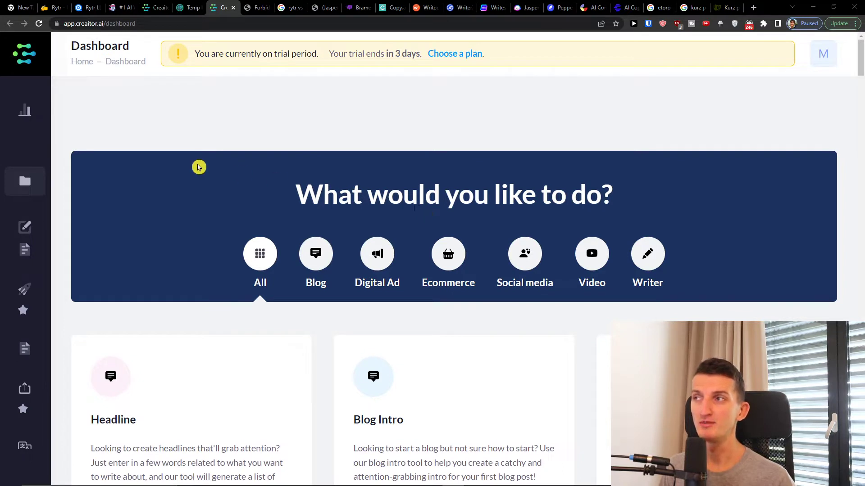
pyautogui.moveTo(19, 146)
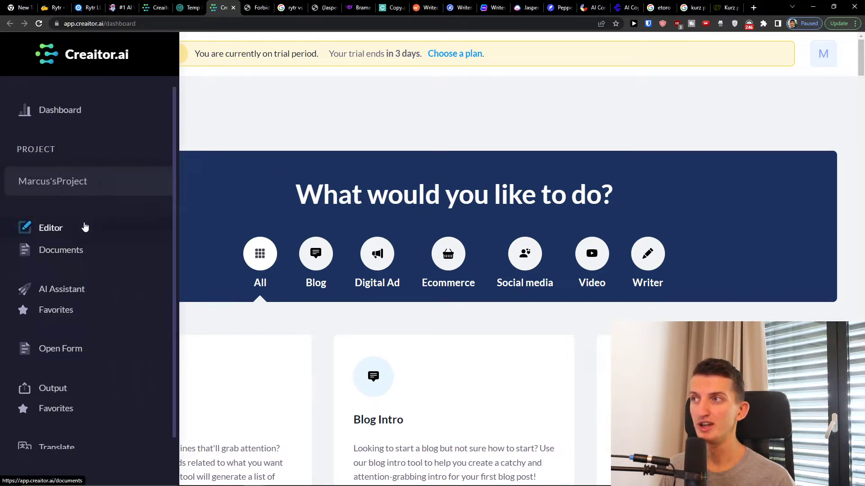
pyautogui.click(83, 225)
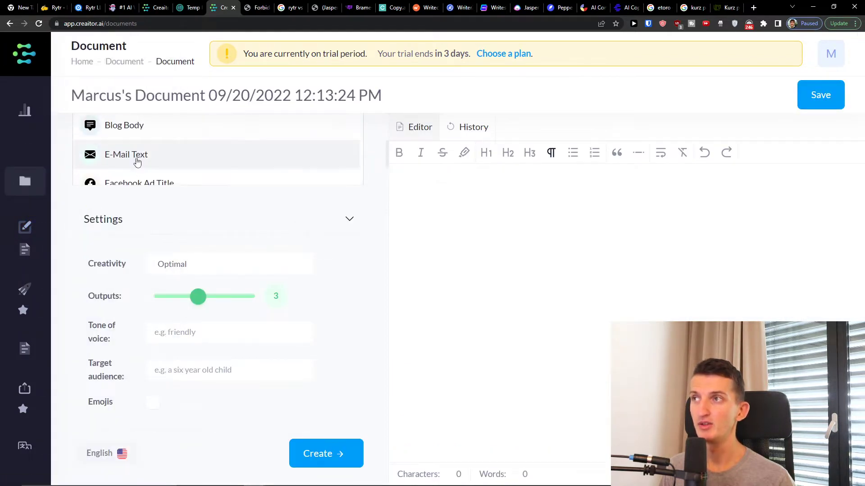
# Step: View the empty Documents list, then return to the Dashboard
pyautogui.moveTo(33, 201)
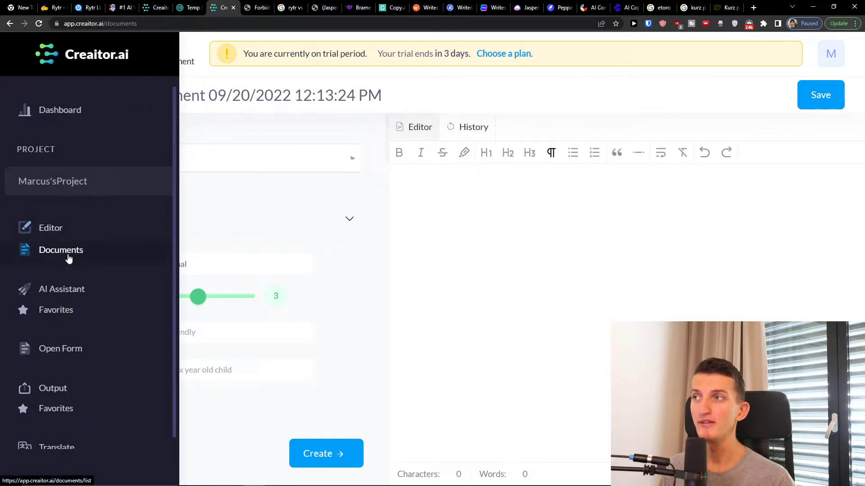
pyautogui.click(68, 256)
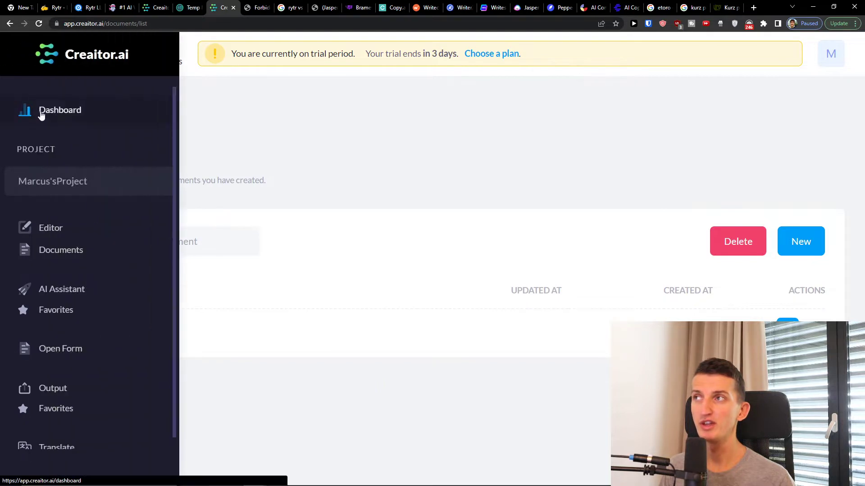
pyautogui.click(42, 110)
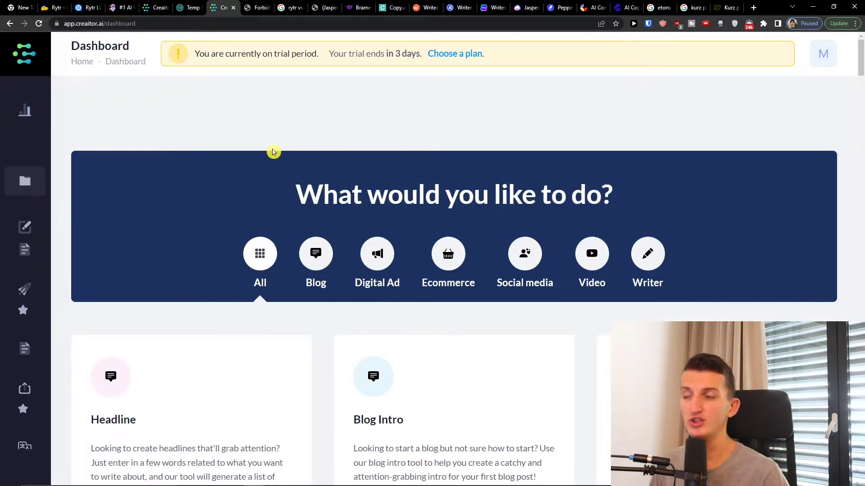
# Step: Filter the dashboard templates to the Blog category and scroll through them
pyautogui.click(315, 253)
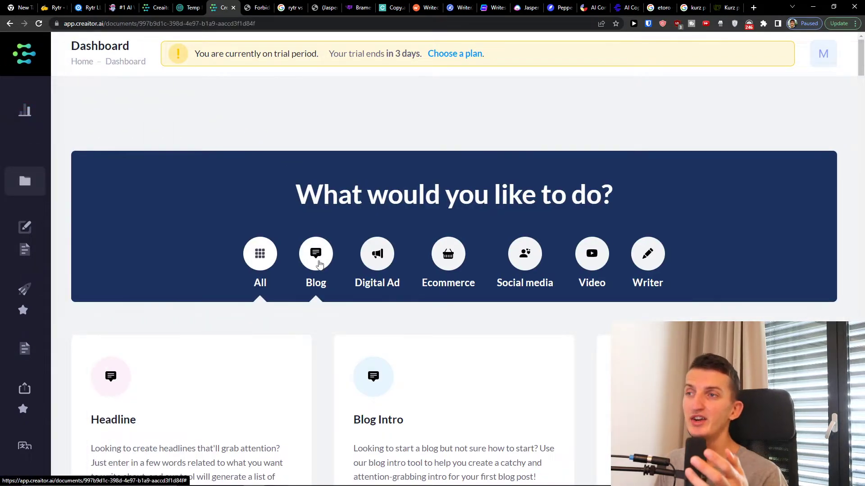
pyautogui.moveTo(299, 193); pyautogui.dragTo(487, 194)
pyautogui.scroll(-1, 305, 187)
pyautogui.click(306, 190)
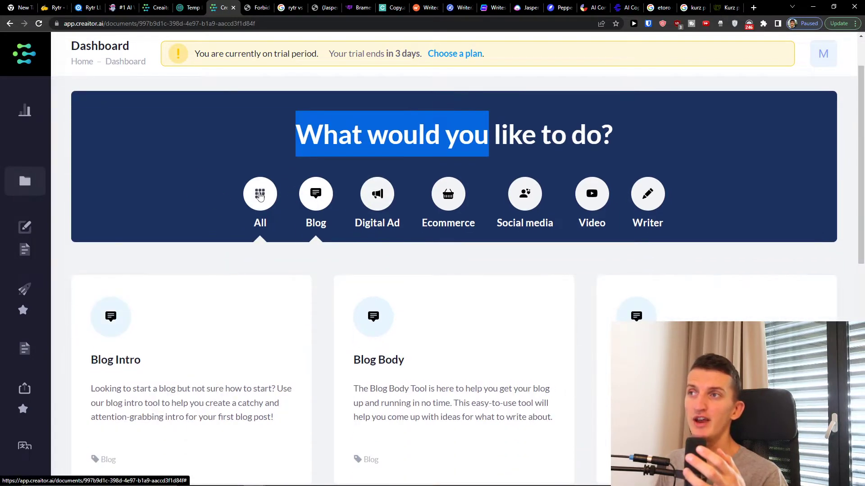
pyautogui.scroll(-2, 449, 207)
pyautogui.scroll(-6, 449, 206)
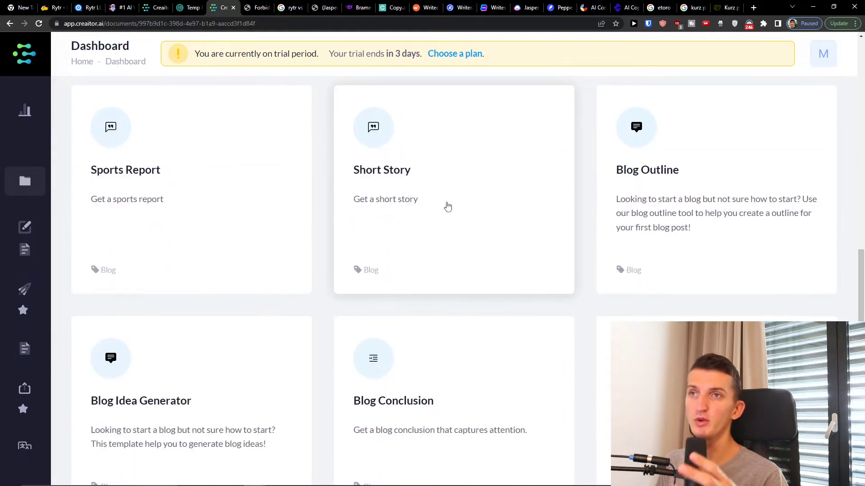
pyautogui.scroll(4, 447, 207)
pyautogui.scroll(2, 452, 205)
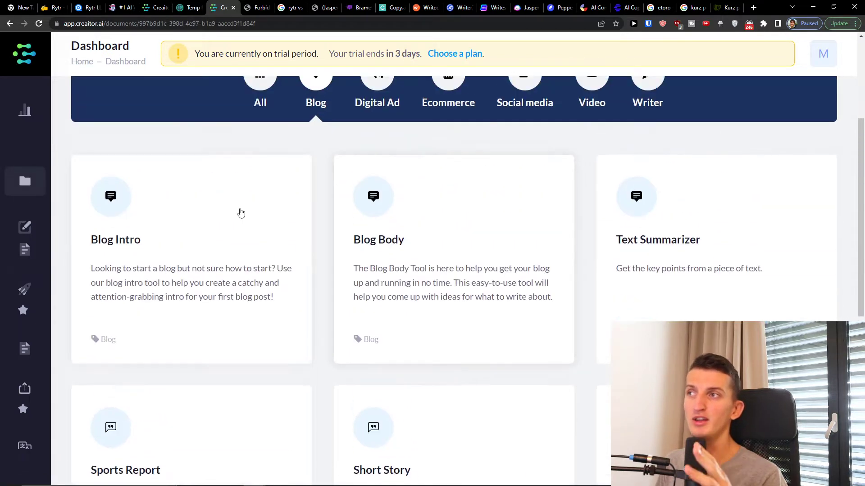
pyautogui.scroll(1, 469, 164)
# Step: Browse the Digital Ad and Ecommerce template categories
pyautogui.click(377, 131)
pyautogui.scroll(-7, 360, 217)
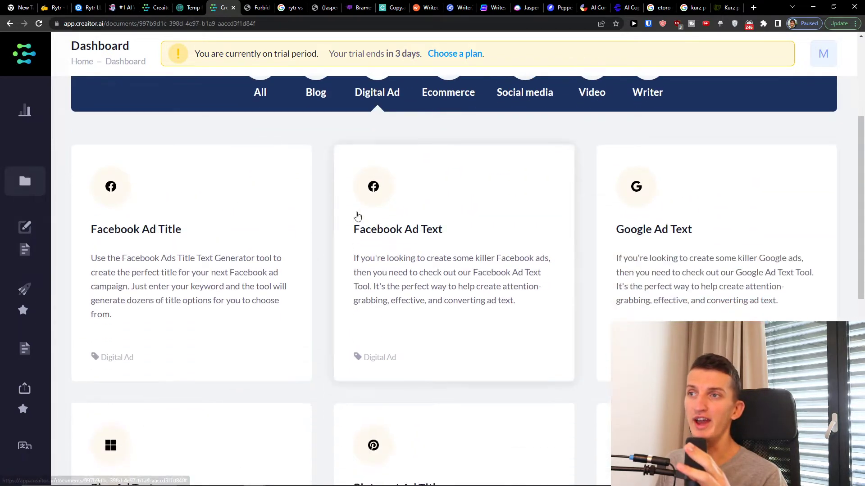
pyautogui.scroll(-3, 367, 217)
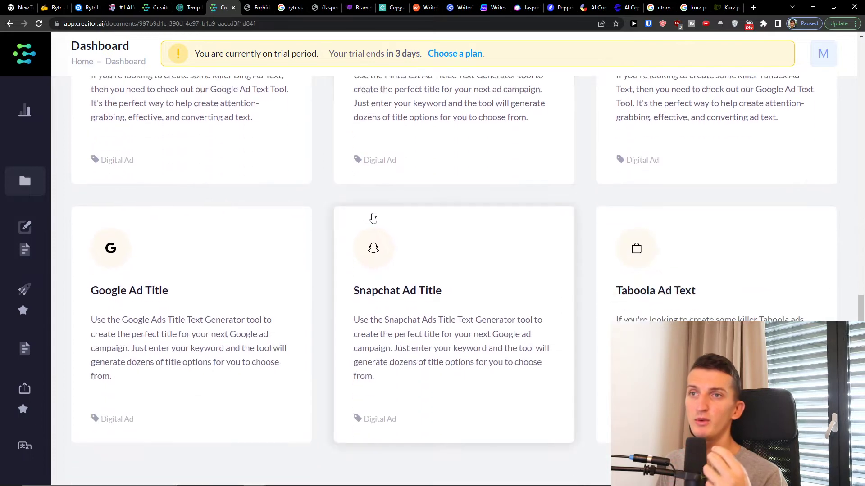
pyautogui.scroll(8, 373, 217)
pyautogui.scroll(4, 377, 212)
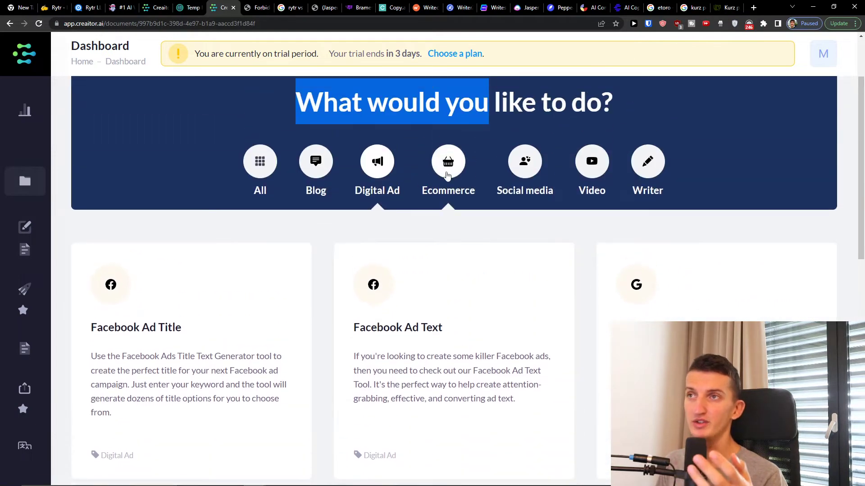
pyautogui.click(449, 166)
pyautogui.scroll(-3, 429, 286)
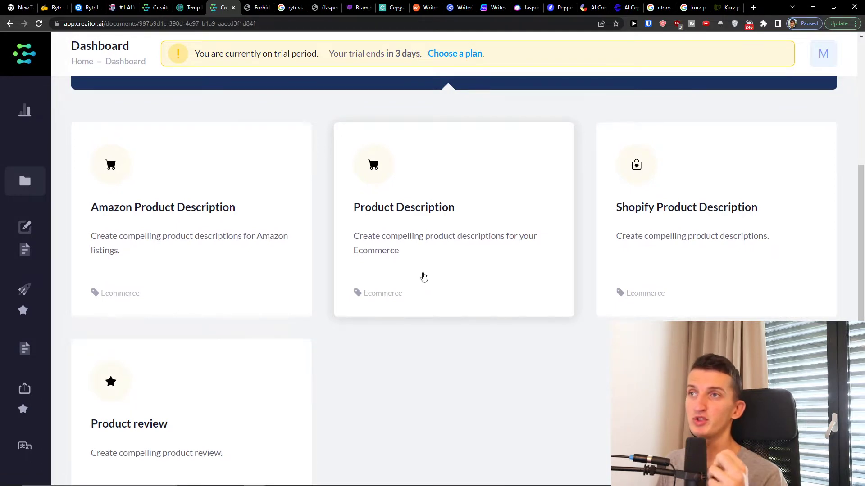
pyautogui.scroll(-1, 439, 256)
pyautogui.scroll(5, 433, 270)
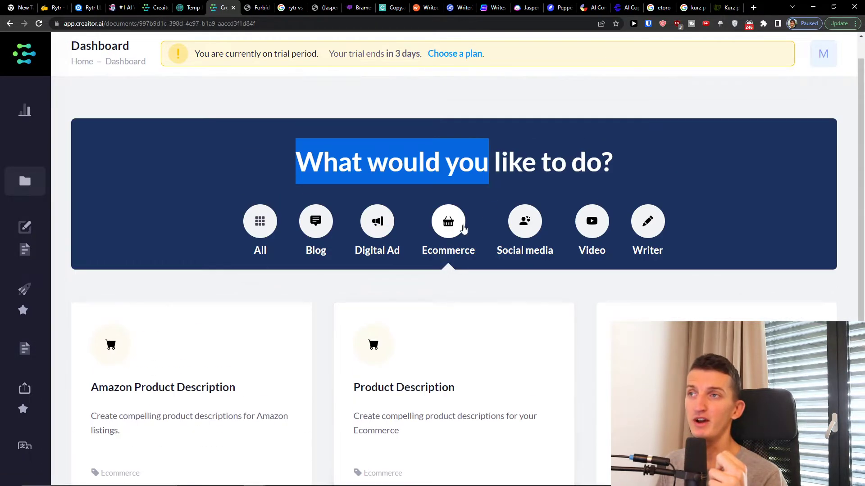
# Step: Browse the Social media and Video template categories
pyautogui.click(525, 220)
pyautogui.scroll(-4, 473, 232)
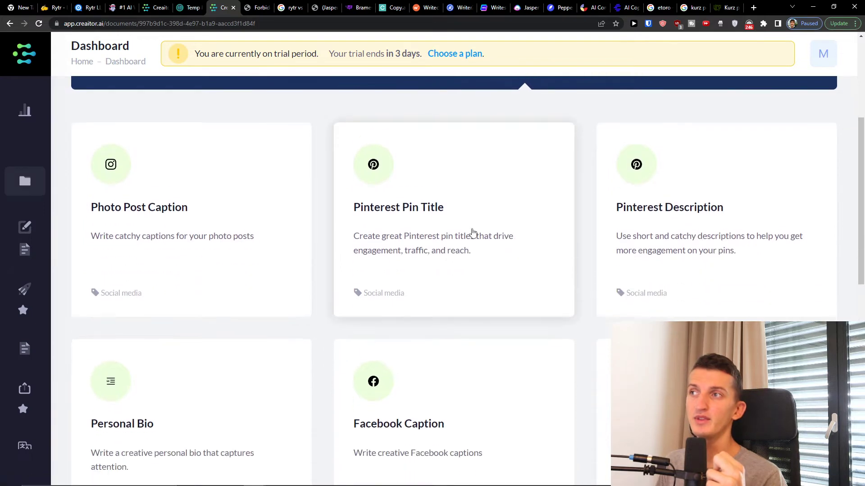
pyautogui.scroll(-2, 479, 233)
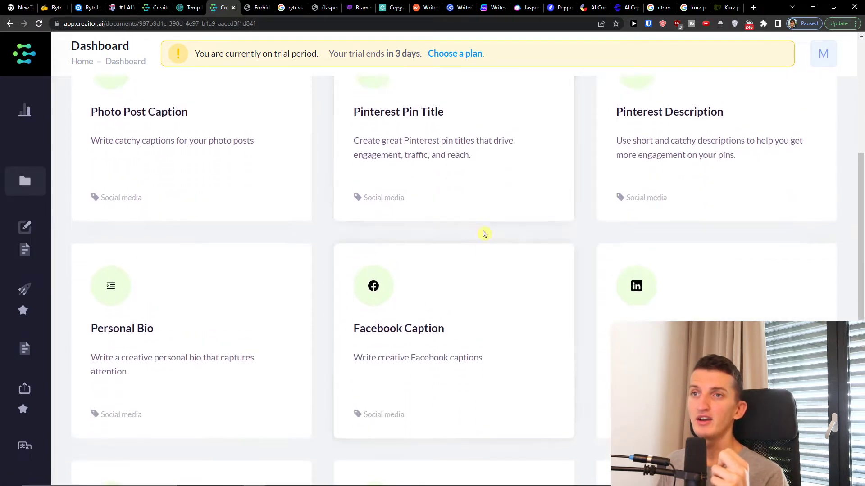
pyautogui.scroll(5, 484, 234)
pyautogui.click(583, 173)
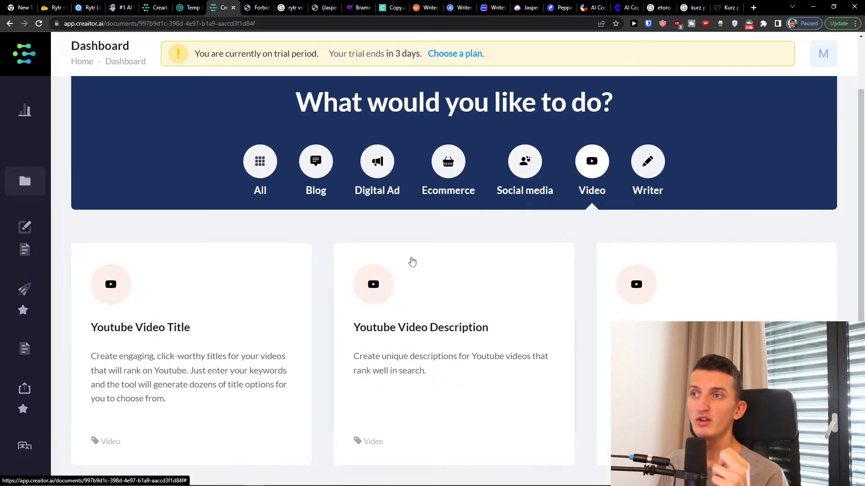
pyautogui.scroll(-1, 410, 263)
pyautogui.scroll(-1, 411, 263)
pyautogui.scroll(2, 674, 168)
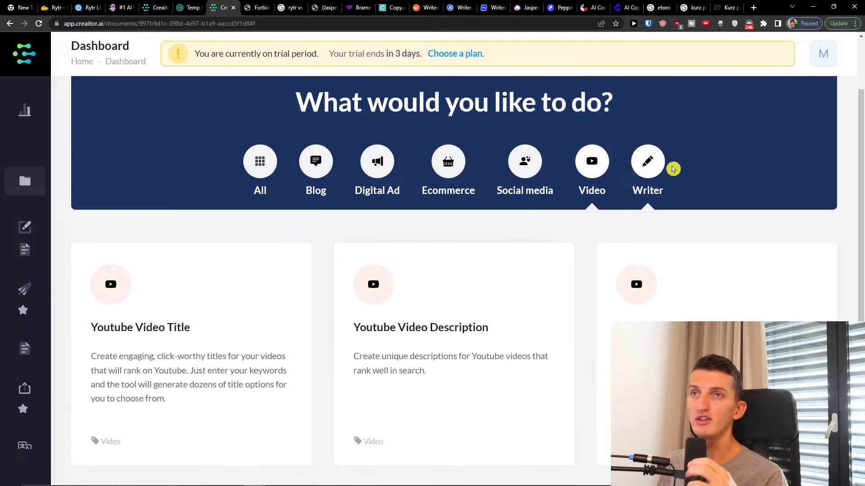
pyautogui.scroll(-4, 595, 208)
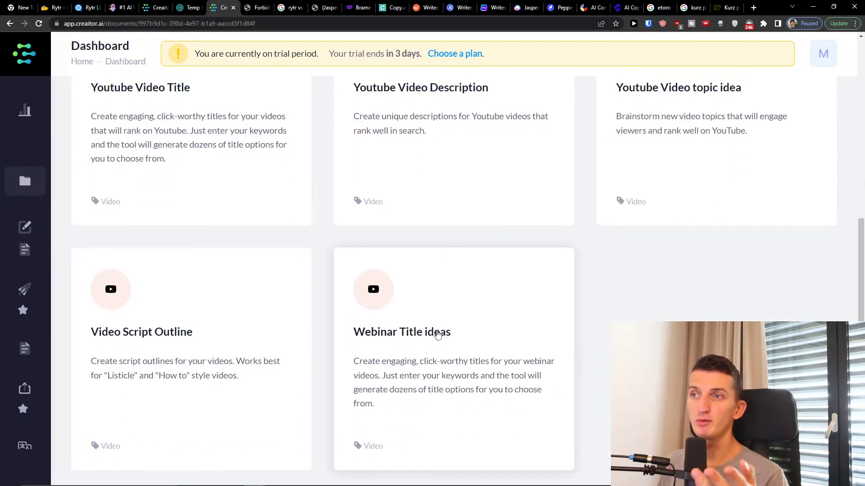
pyautogui.scroll(4, 495, 288)
# Step: Browse the Writer templates, then show All and settle on the Blog category
pyautogui.click(638, 182)
pyautogui.scroll(-5, 444, 281)
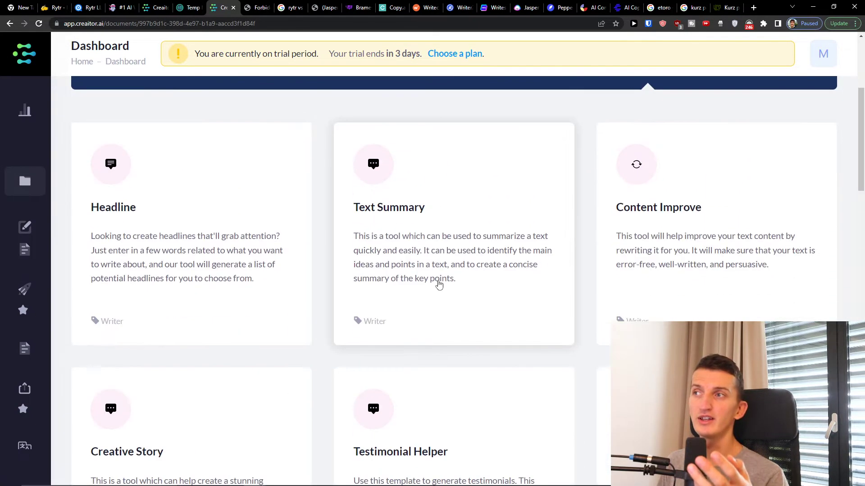
pyautogui.scroll(-8, 439, 285)
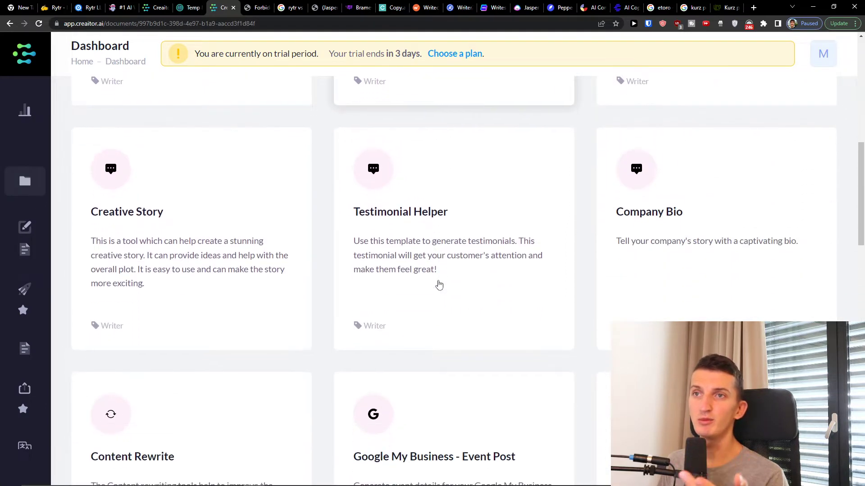
pyautogui.scroll(13, 440, 285)
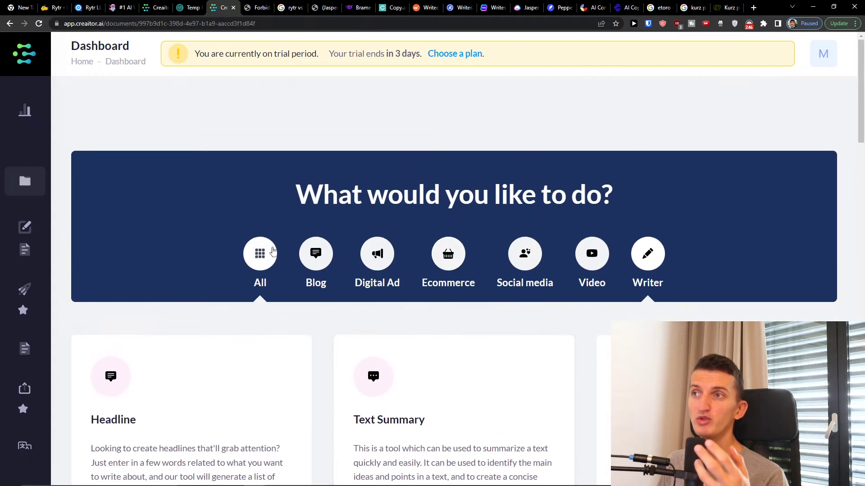
pyautogui.click(270, 252)
pyautogui.click(313, 253)
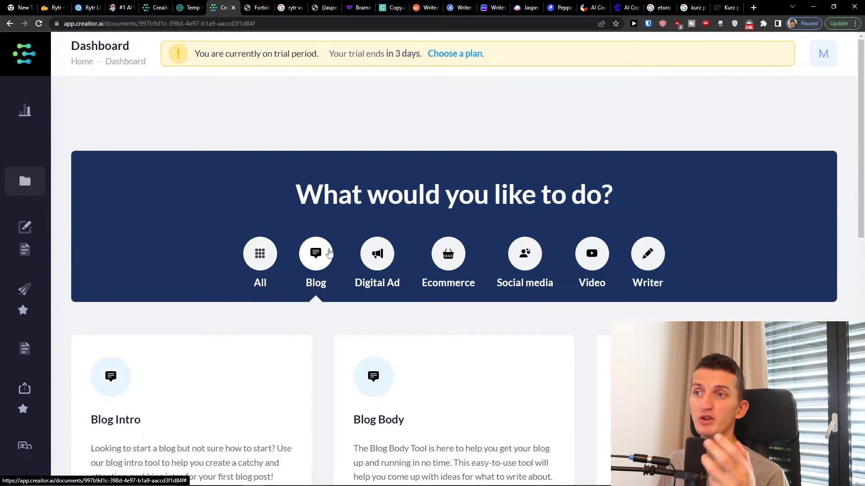
pyautogui.scroll(-3, 377, 262)
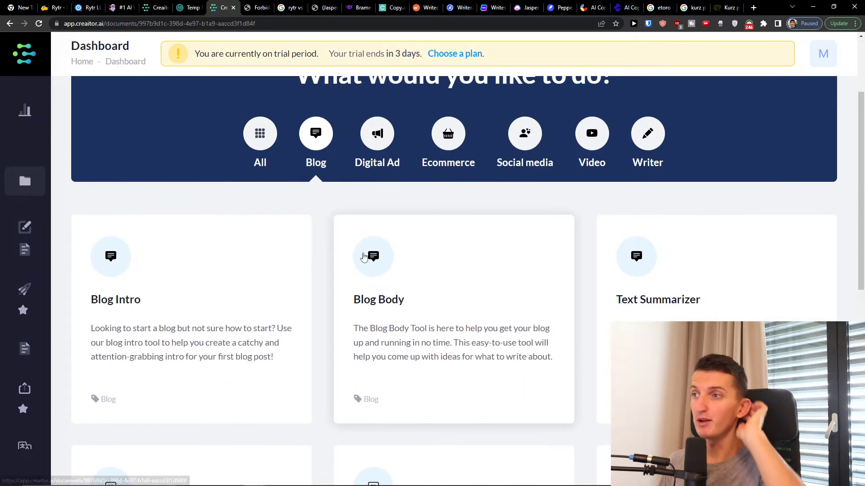
# Step: Open the Blog Body template and zoom the browser page out four steps
pyautogui.click(379, 294)
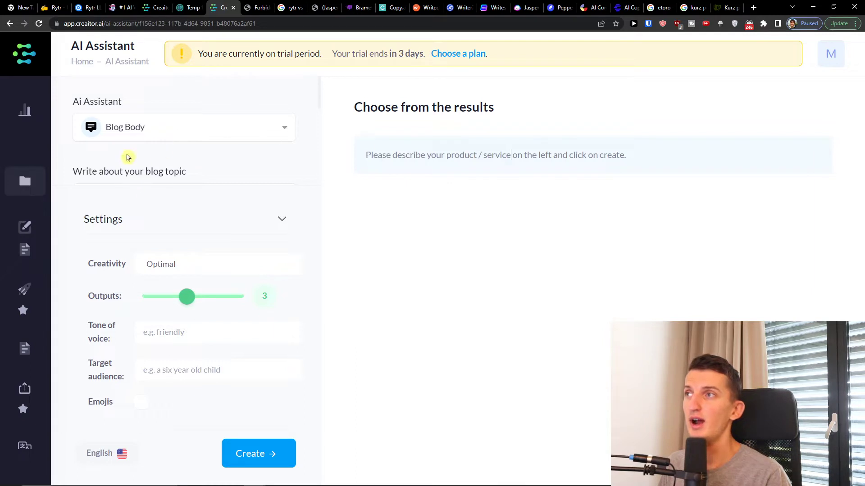
pyautogui.scroll(-3, 149, 155)
pyautogui.scroll(3, 185, 155)
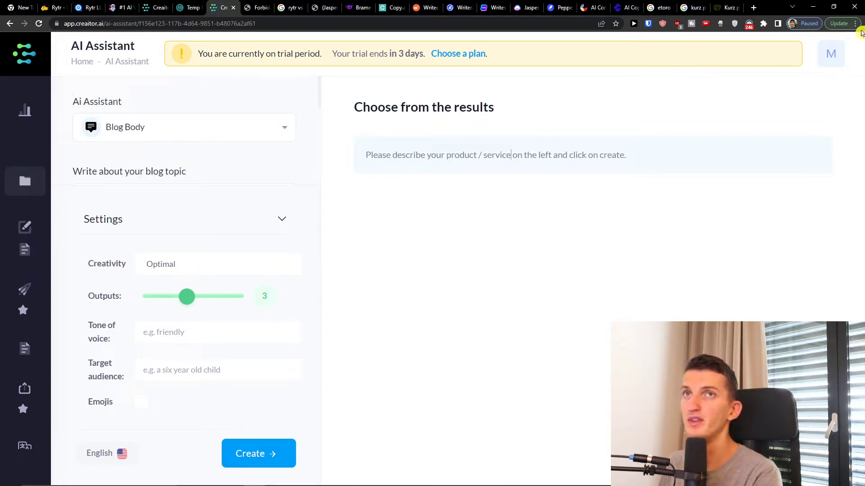
pyautogui.click(846, 24)
pyautogui.click(794, 123)
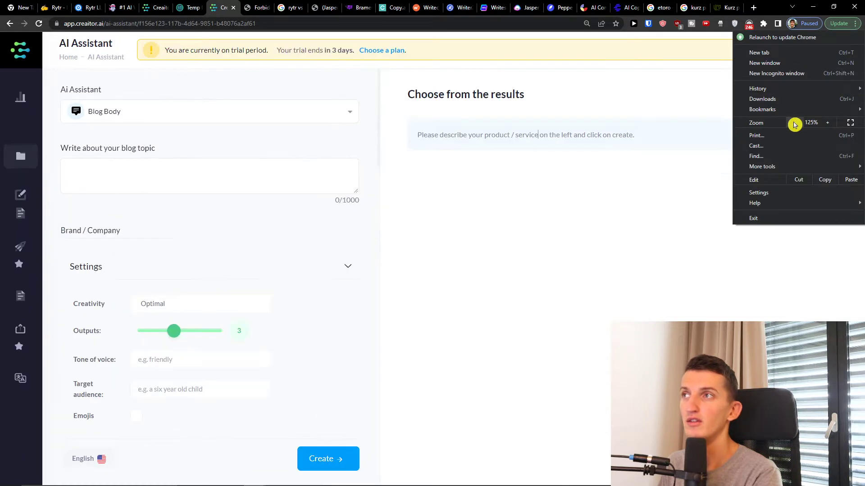
pyautogui.click(794, 124)
pyautogui.click(237, 106)
pyautogui.click(266, 107)
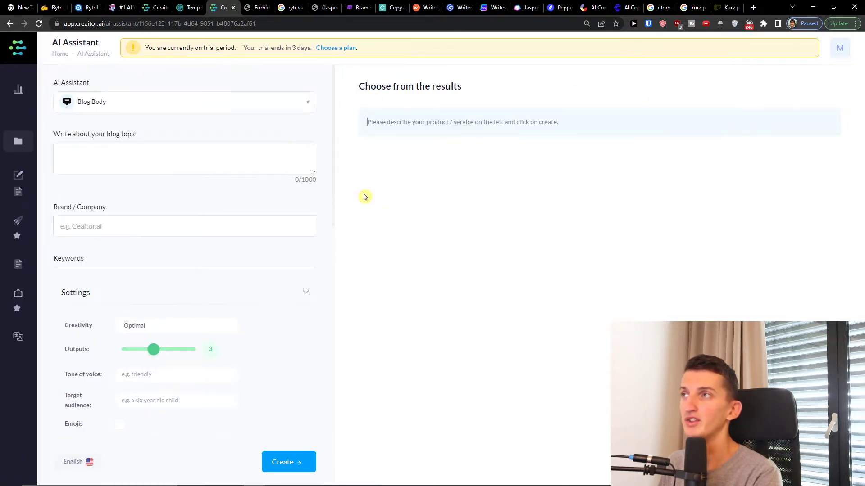
# Step: Scroll through the AI Assistant template list and close it keeping Blog Body
pyautogui.click(164, 97)
pyautogui.scroll(-3, 153, 126)
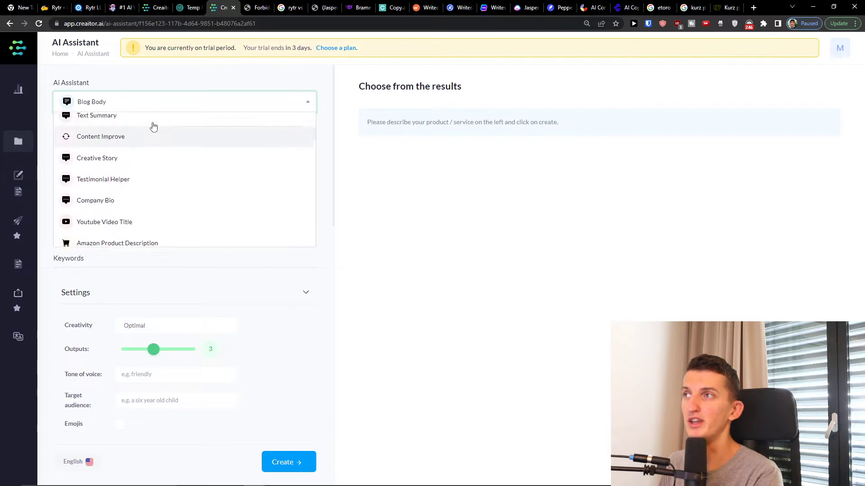
pyautogui.scroll(3, 156, 122)
pyautogui.scroll(-10, 155, 142)
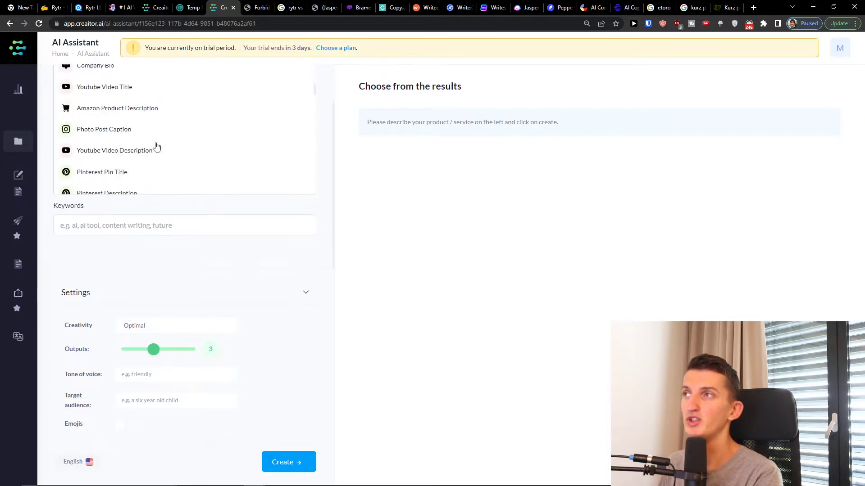
pyautogui.scroll(-12, 161, 148)
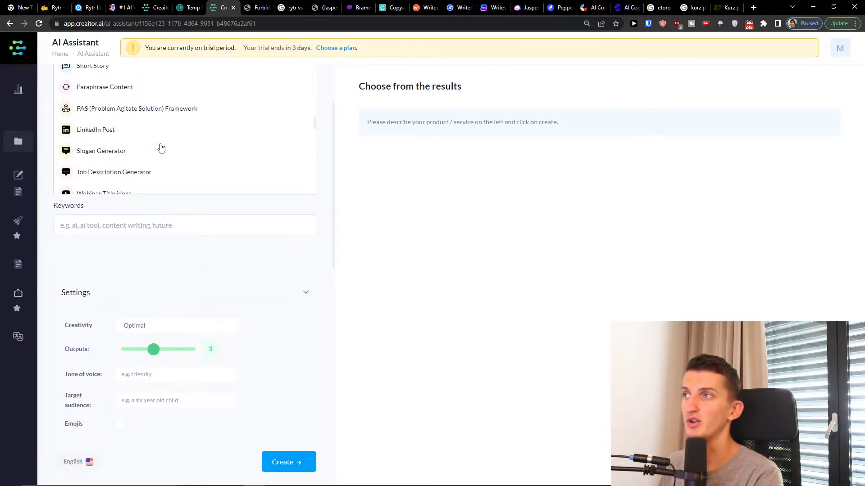
pyautogui.scroll(-5, 224, 137)
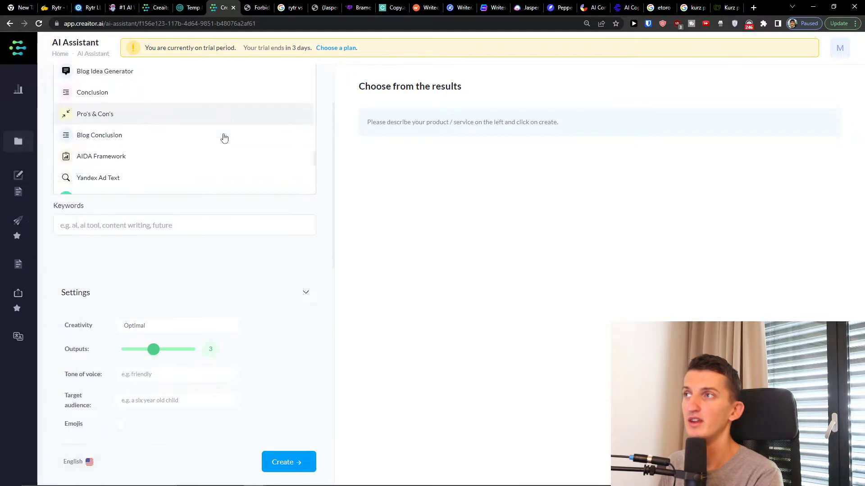
pyautogui.click(452, 188)
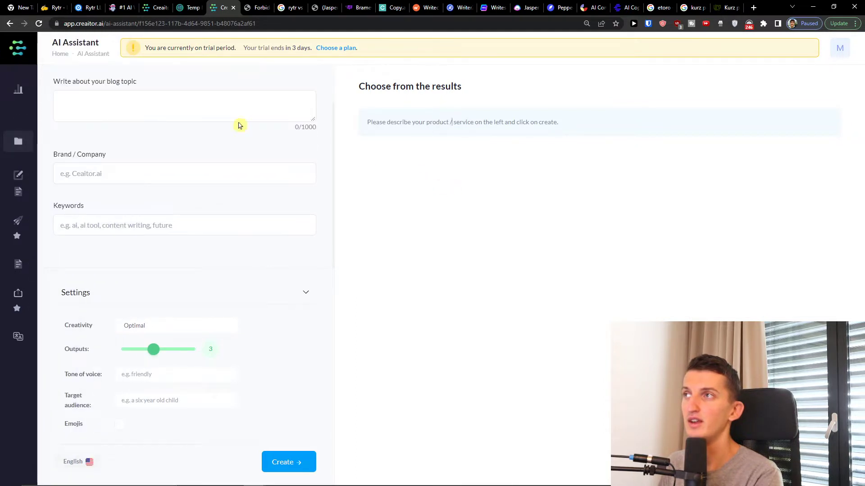
# Step: Enter 'Etoro Review' as the Blog Body topic and select it
pyautogui.click(140, 96)
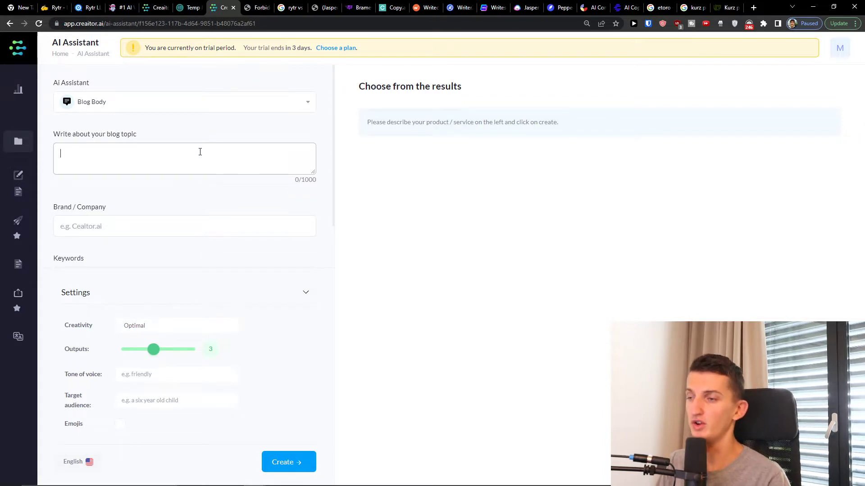
pyautogui.write('Etoro Review')
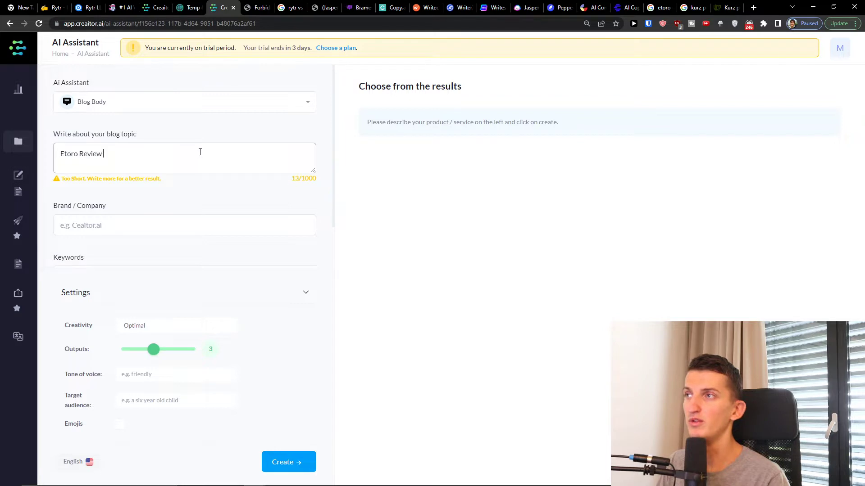
pyautogui.hotkey('ctrl', 'a')
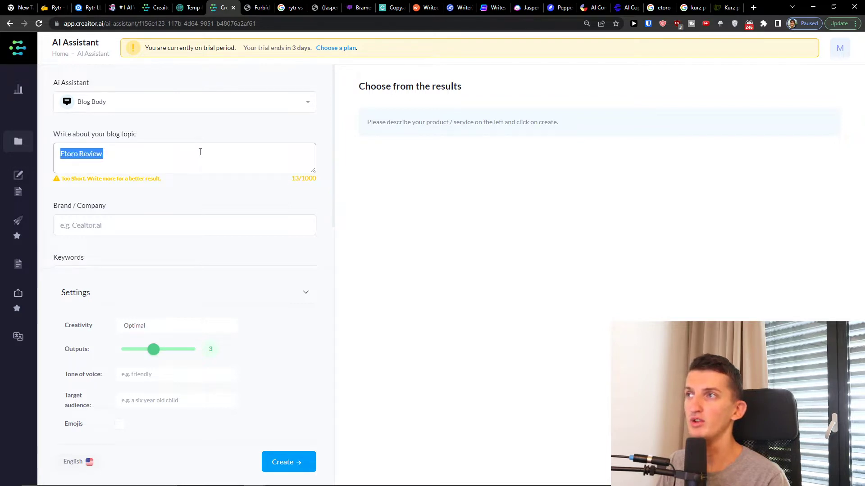
pyautogui.scroll(-1, 168, 224)
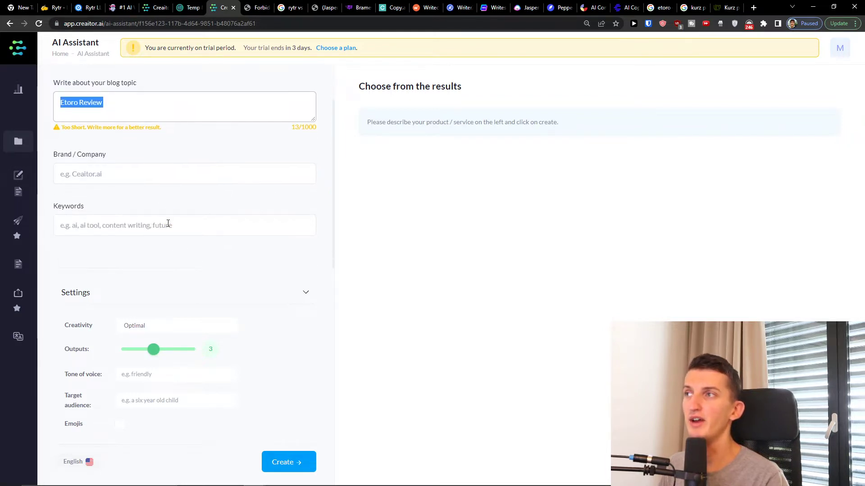
pyautogui.scroll(1, 164, 106)
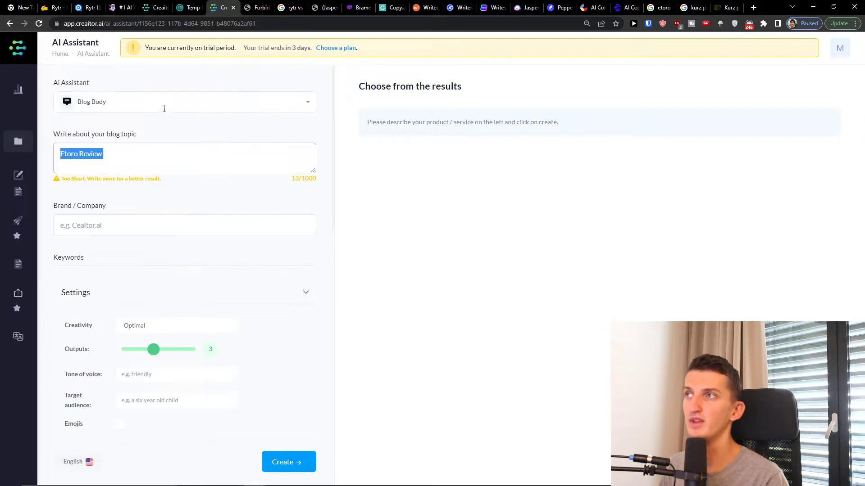
# Step: Switch the AI Assistant template from Blog Body to Blog Intro
pyautogui.click(139, 151)
pyautogui.hotkey('ctrl', 'a')
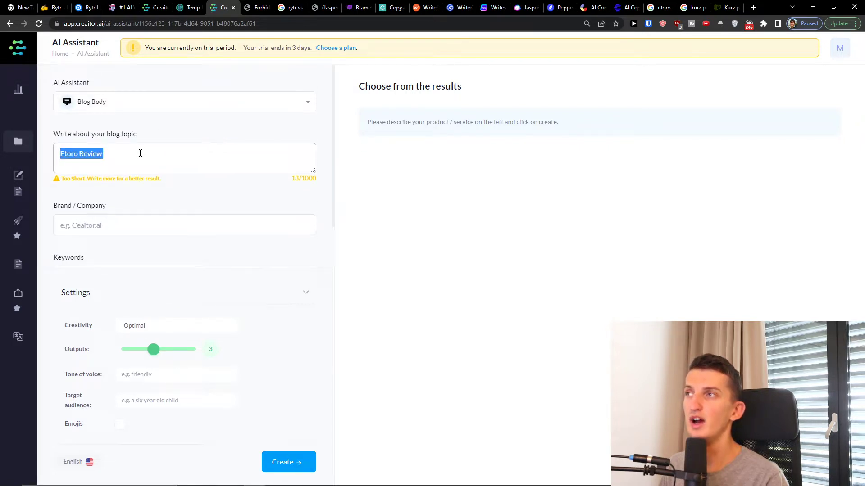
pyautogui.click(153, 103)
pyautogui.scroll(8, 155, 135)
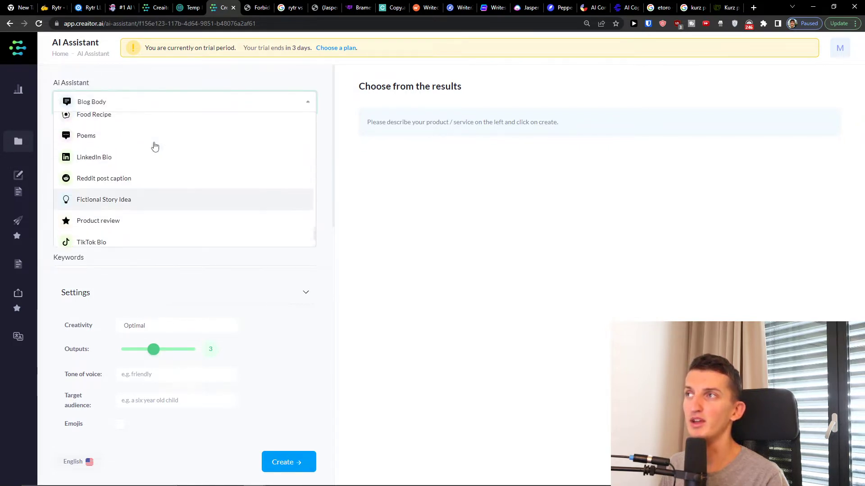
pyautogui.scroll(3, 164, 125)
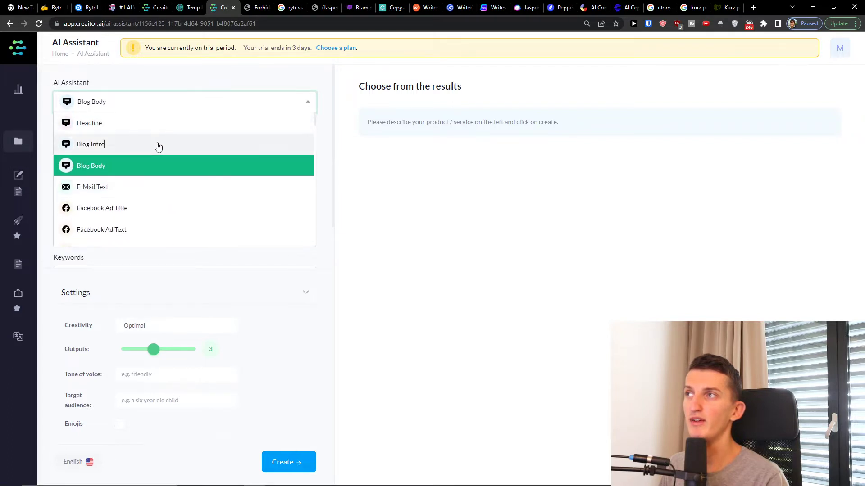
pyautogui.click(158, 144)
# Step: Replace the topic with 'Etoro review, etoro is one of the best options for investing'
pyautogui.click(145, 153)
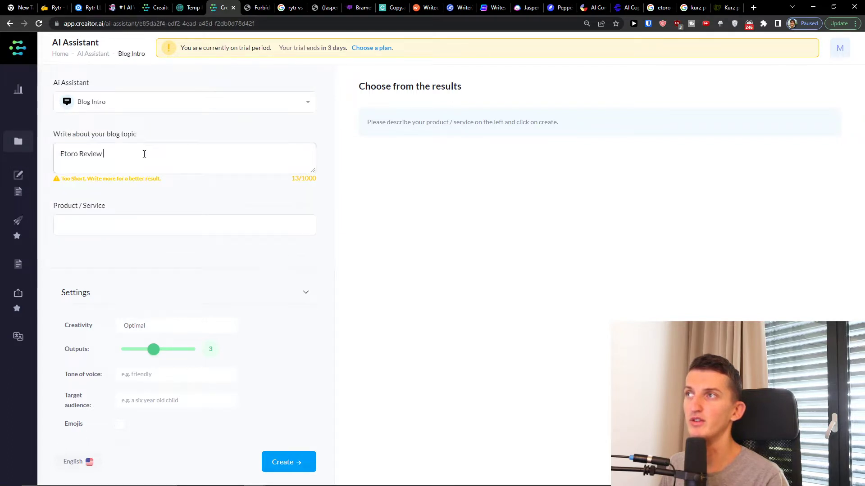
pyautogui.hotkey('ctrl', 'a')
pyautogui.press('BackSpace')
pyautogui.click(260, 182)
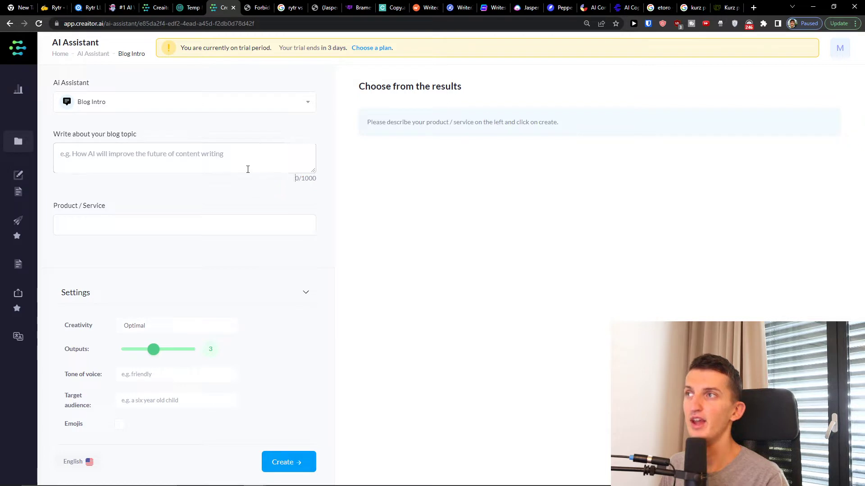
pyautogui.click(247, 159)
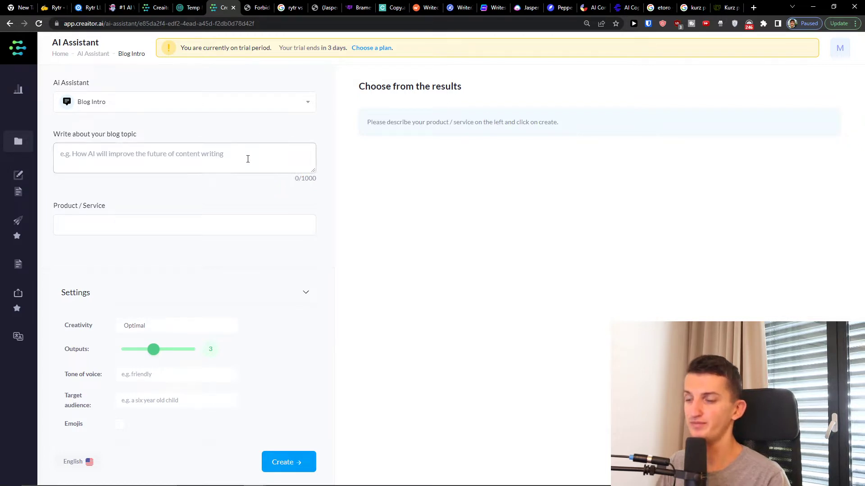
pyautogui.write('Etoro review, etoro is one of')
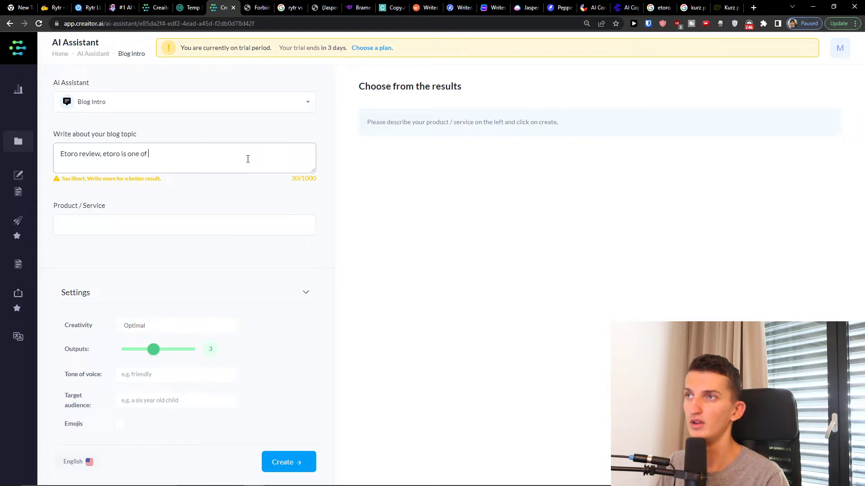
pyautogui.write(' the best options ')
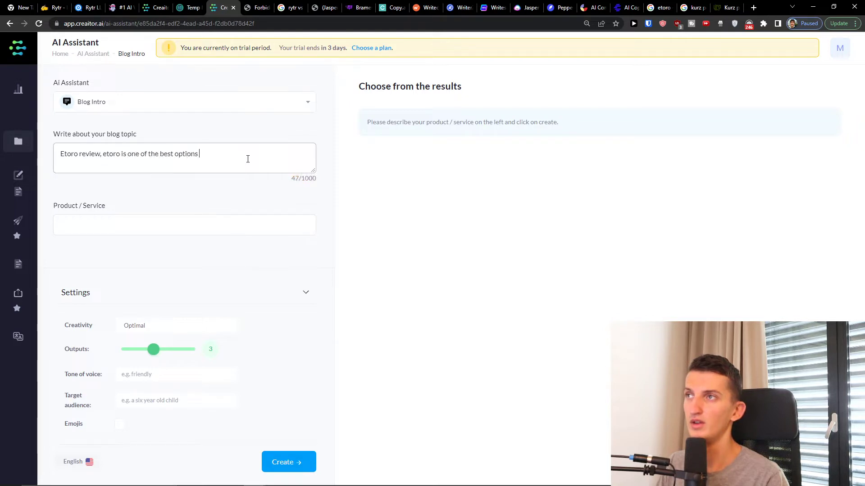
pyautogui.write('for inves')
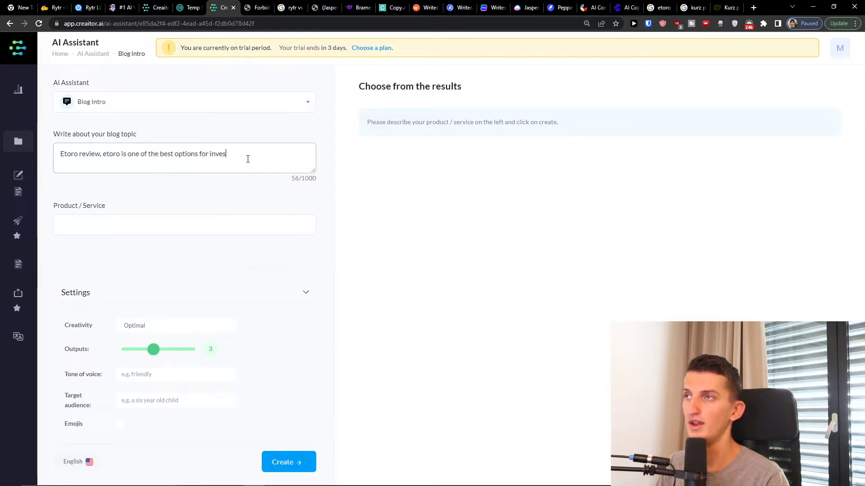
pyautogui.write('ting')
pyautogui.hotkey('ctrl', 'a')
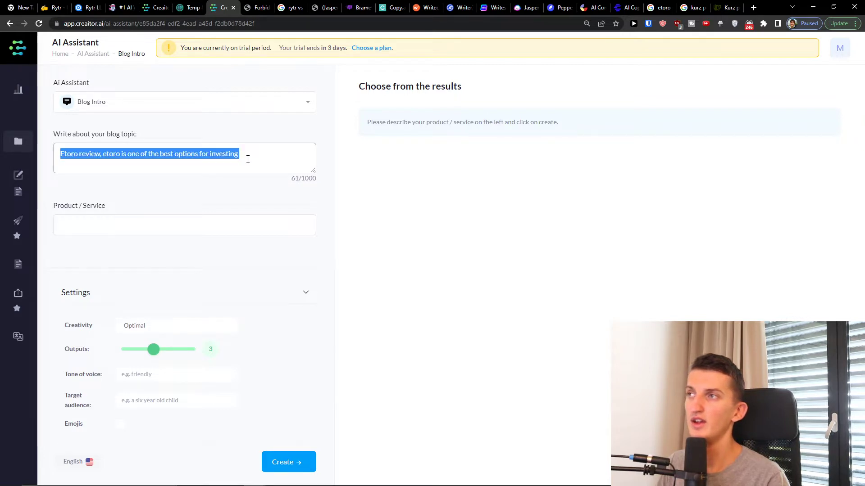
# Step: Enter Etoro as the product/service and set creativity to High
pyautogui.click(200, 221)
pyautogui.write('Et')
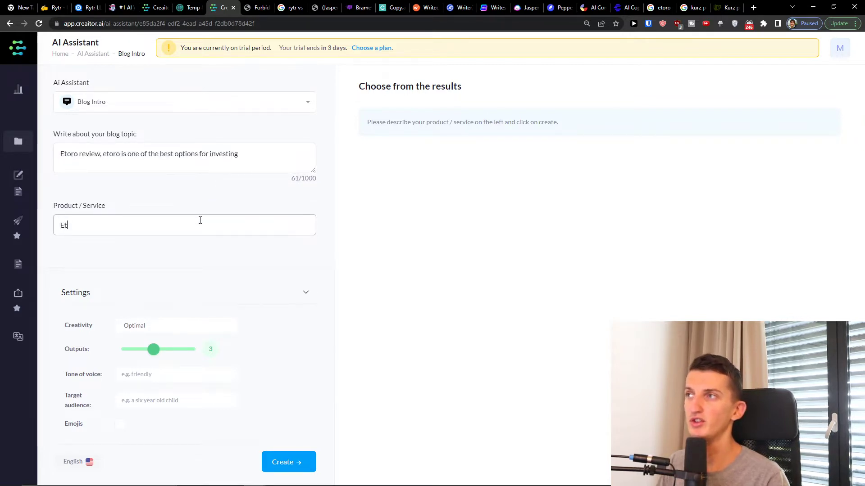
pyautogui.write('oro')
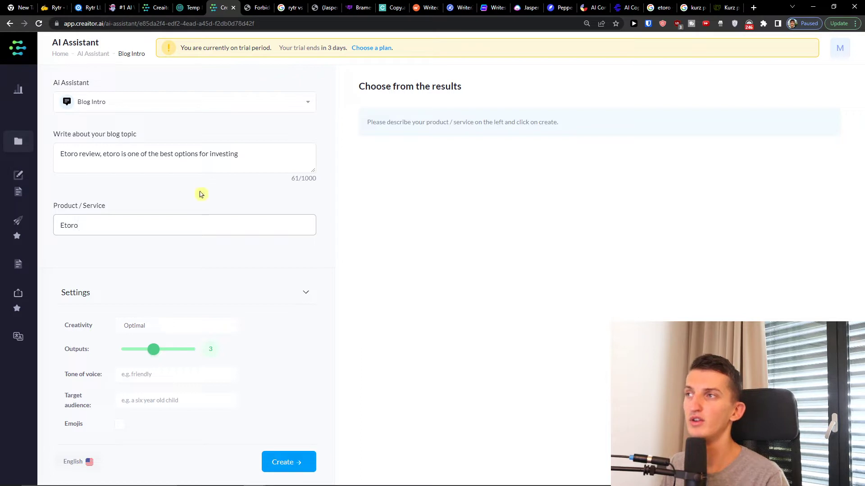
pyautogui.click(220, 327)
pyautogui.click(185, 386)
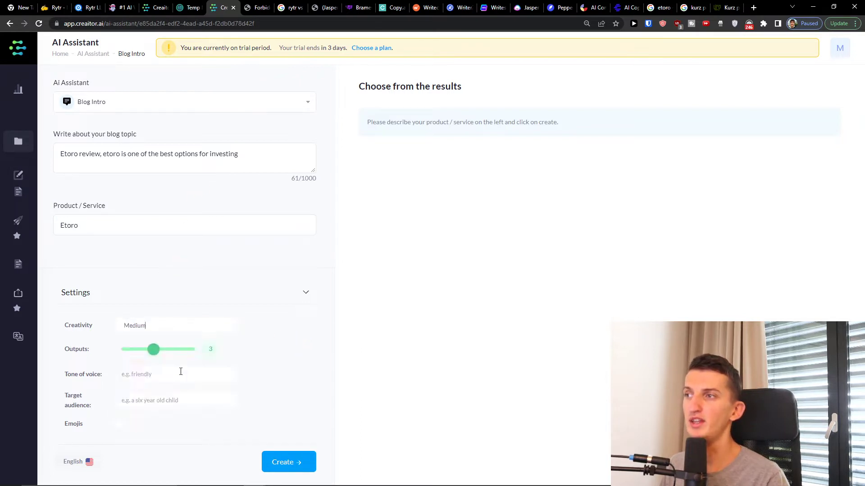
pyautogui.click(170, 325)
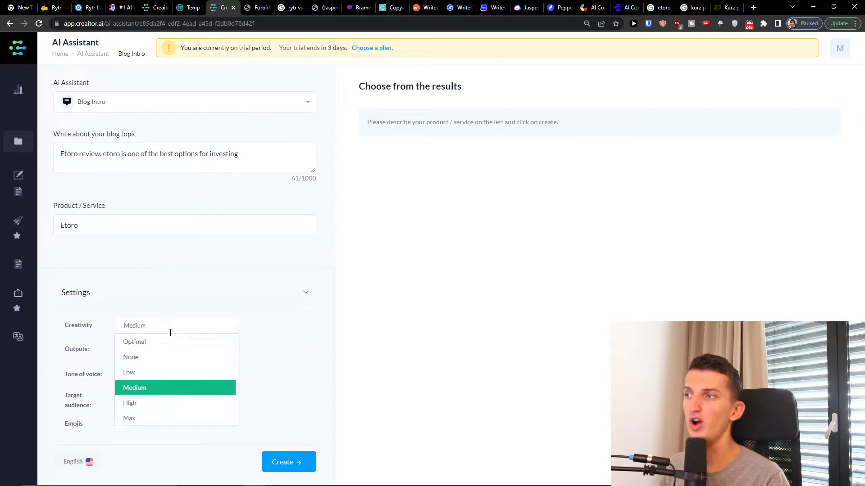
pyautogui.click(147, 400)
# Step: Keep 3 outputs, set tone Formal and audience Adult, and generate the blog intros
pyautogui.moveTo(154, 354)
pyautogui.mouseDown()
pyautogui.moveTo(165, 350)
pyautogui.moveTo(155, 350)
pyautogui.mouseUp()
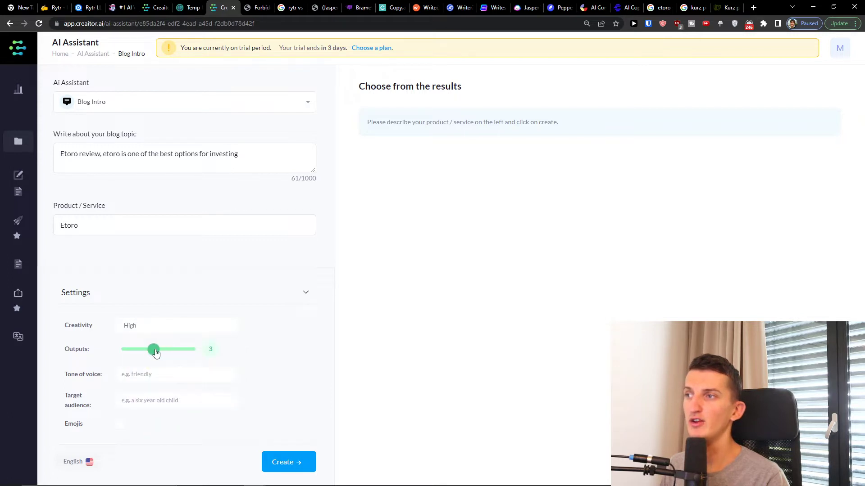
pyautogui.click(75, 357)
pyautogui.click(158, 379)
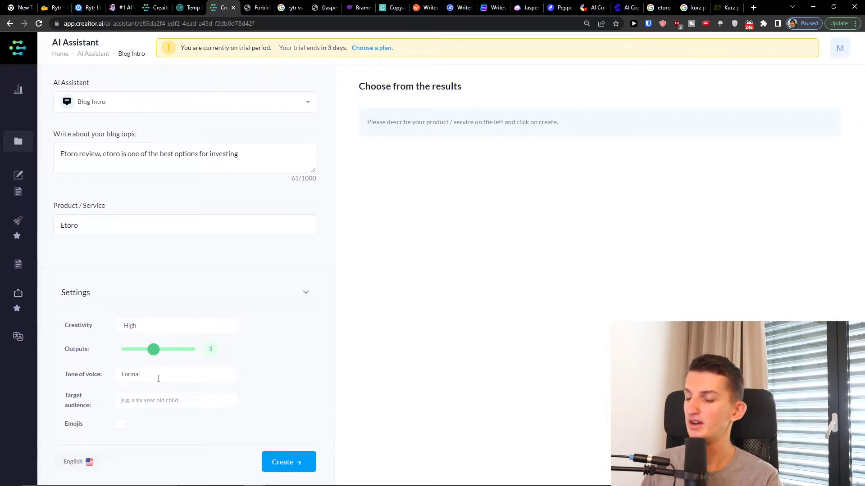
pyautogui.write('Adult')
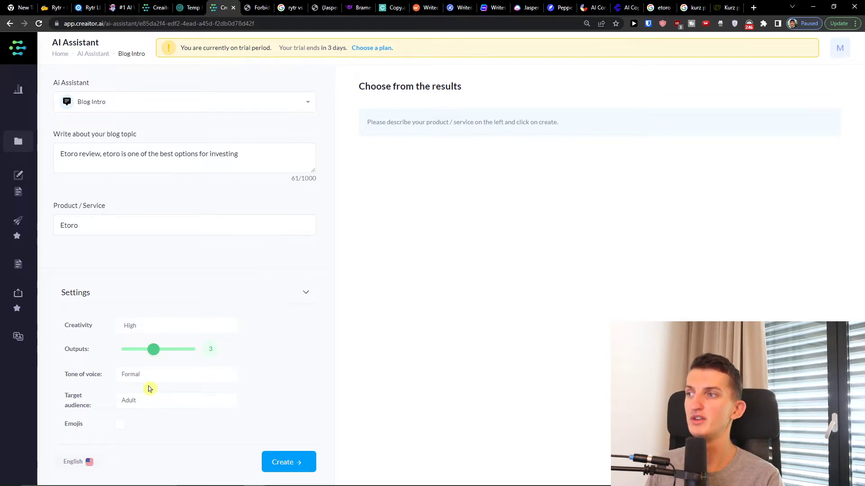
pyautogui.click(284, 463)
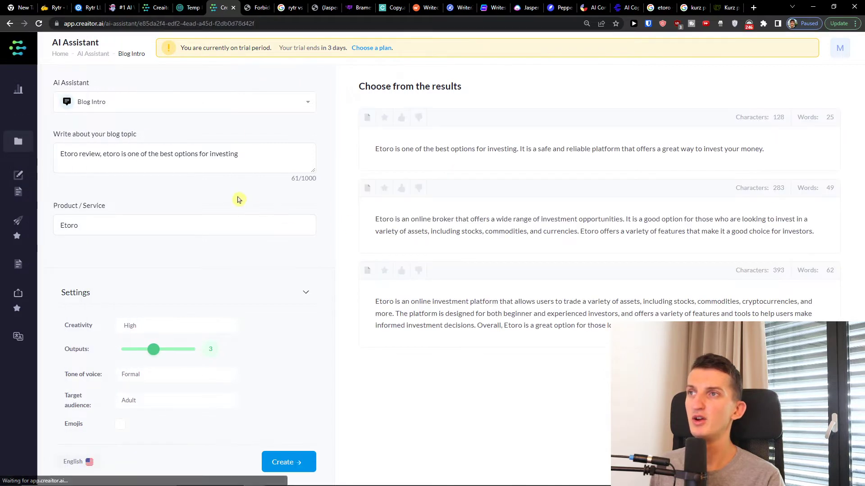
# Step: Read through the three Etoro blog-intro drafts by selecting their text, then open the tool list
pyautogui.moveTo(372, 154); pyautogui.dragTo(708, 170)
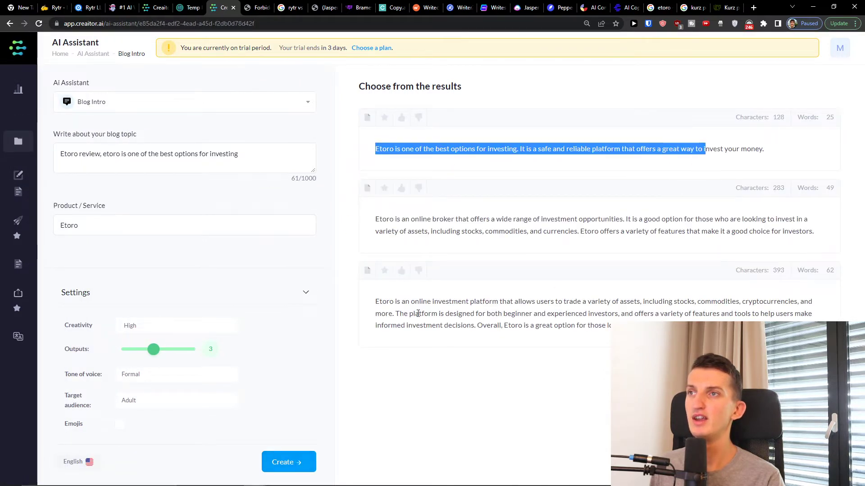
pyautogui.moveTo(376, 219); pyautogui.dragTo(818, 233)
pyautogui.click(678, 228)
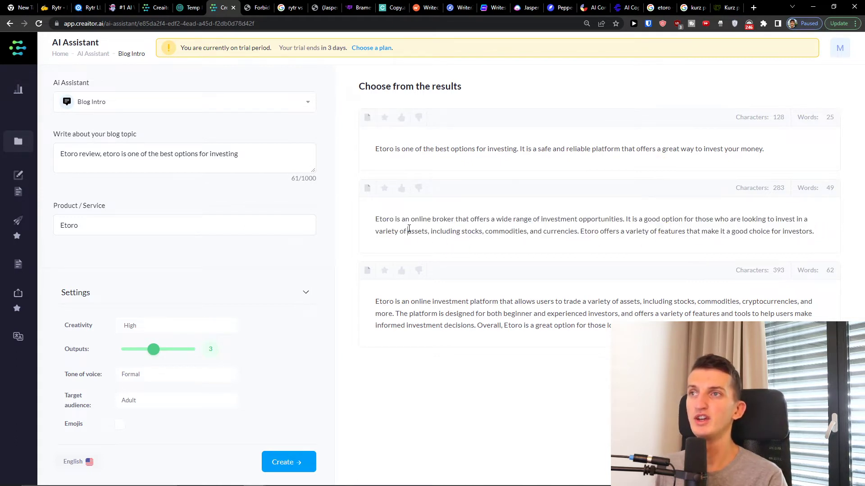
pyautogui.moveTo(407, 232); pyautogui.dragTo(729, 239)
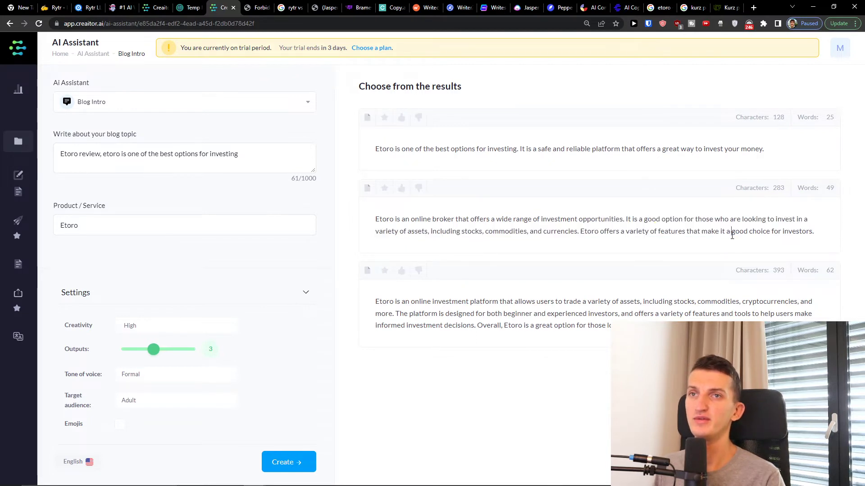
pyautogui.tripleClick(732, 234)
pyautogui.tripleClick(646, 317)
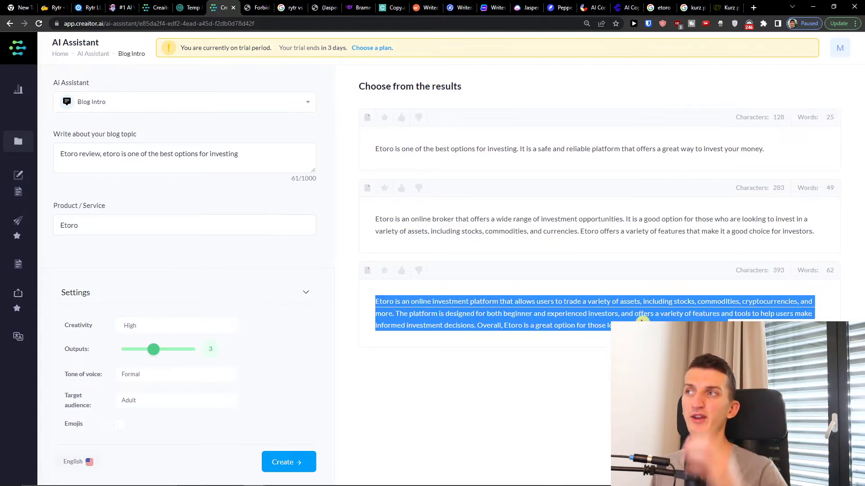
pyautogui.click(189, 110)
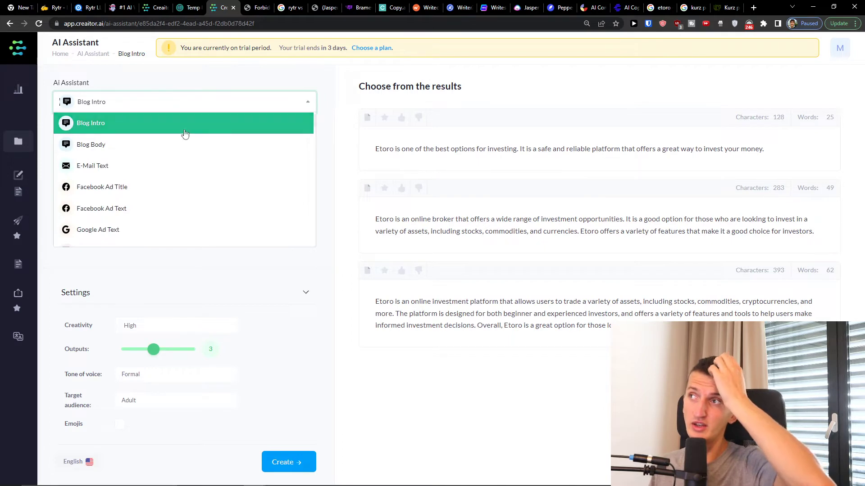
# Step: Go to the Dashboard, scroll the tool cards and open Photo Post Caption
pyautogui.moveTo(25, 89)
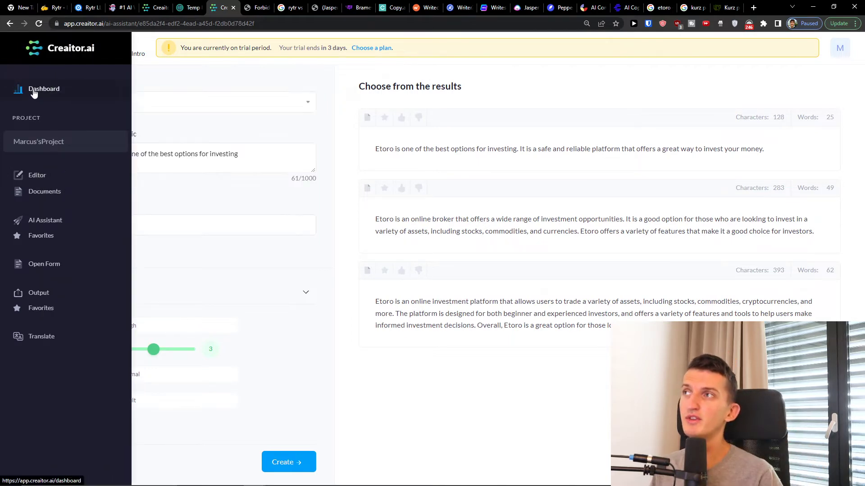
pyautogui.click(34, 92)
pyautogui.scroll(-4, 550, 319)
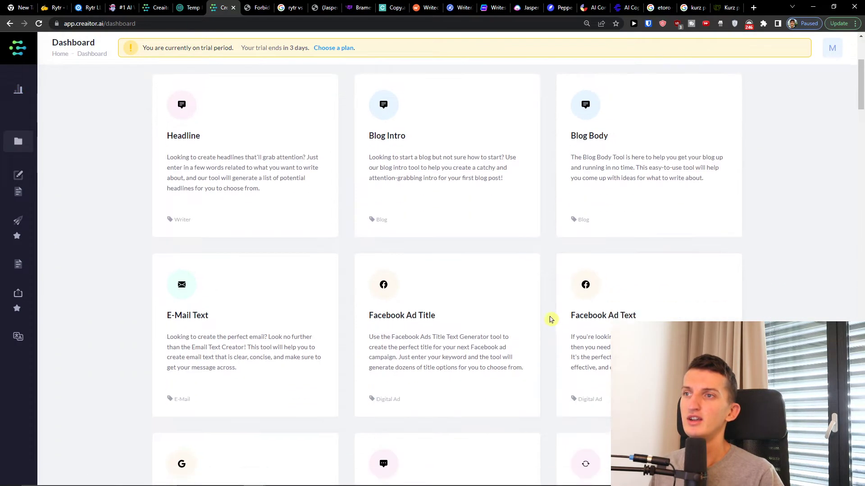
pyautogui.scroll(-10, 551, 319)
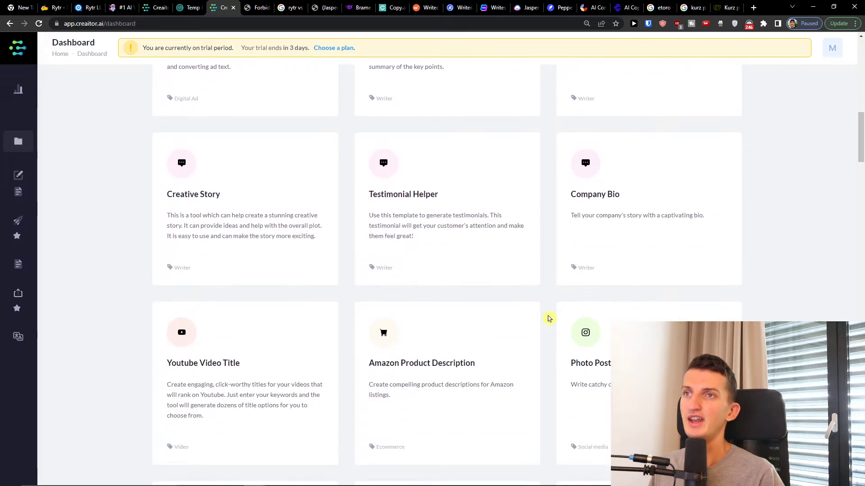
pyautogui.scroll(-4, 550, 319)
pyautogui.click(558, 318)
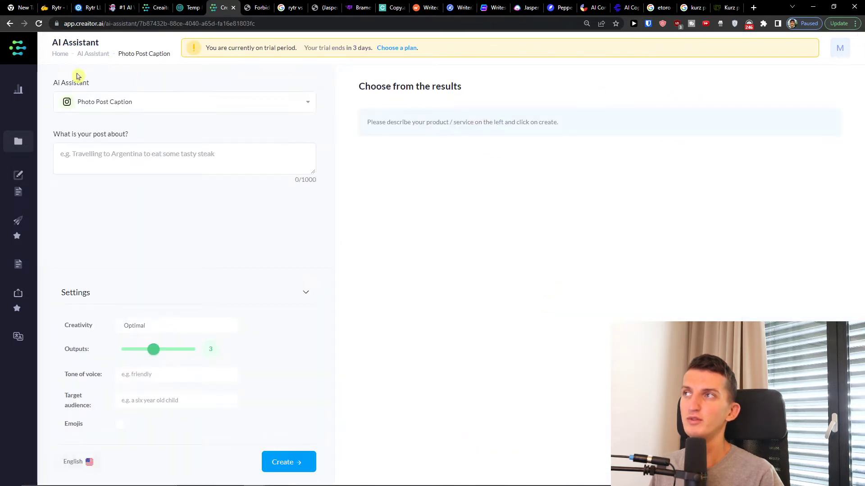
# Step: Return to the Dashboard, filter by Video and open the Youtube Video Title template
pyautogui.moveTo(20, 98)
pyautogui.click(43, 90)
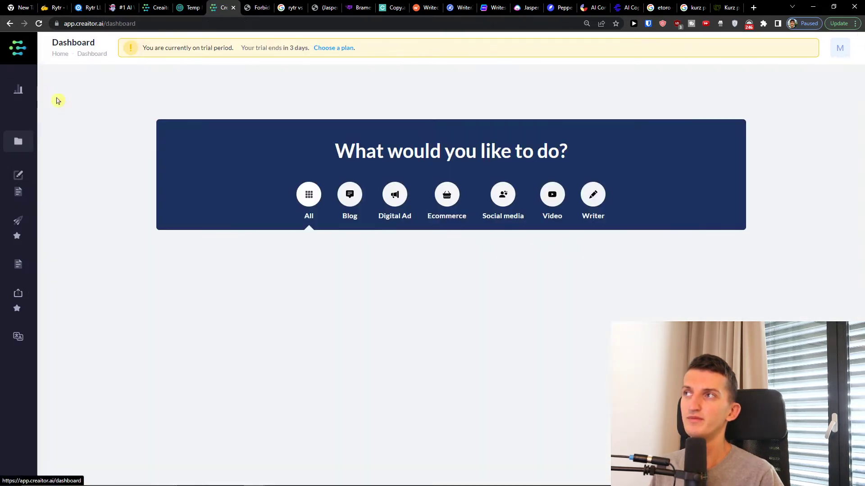
pyautogui.click(550, 194)
pyautogui.click(208, 315)
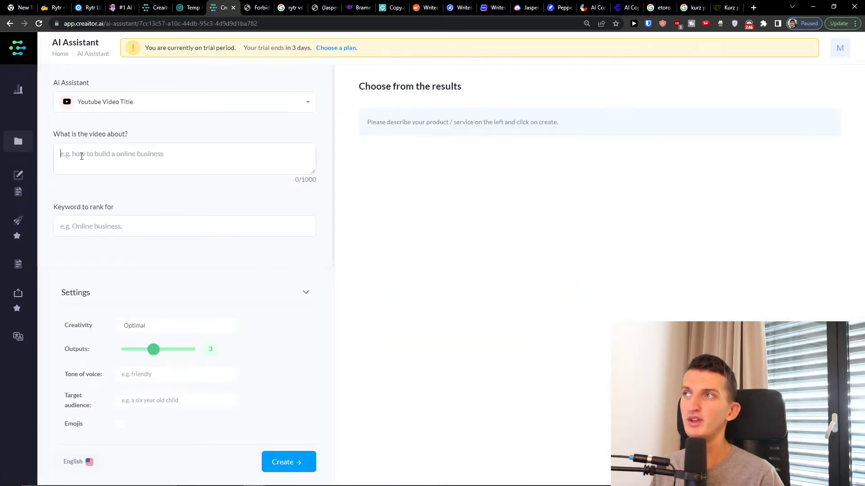
pyautogui.click(79, 153)
# Step: Type 'How To Make Money On Instagram and get more followers' as the video topic
pyautogui.write('HOw')
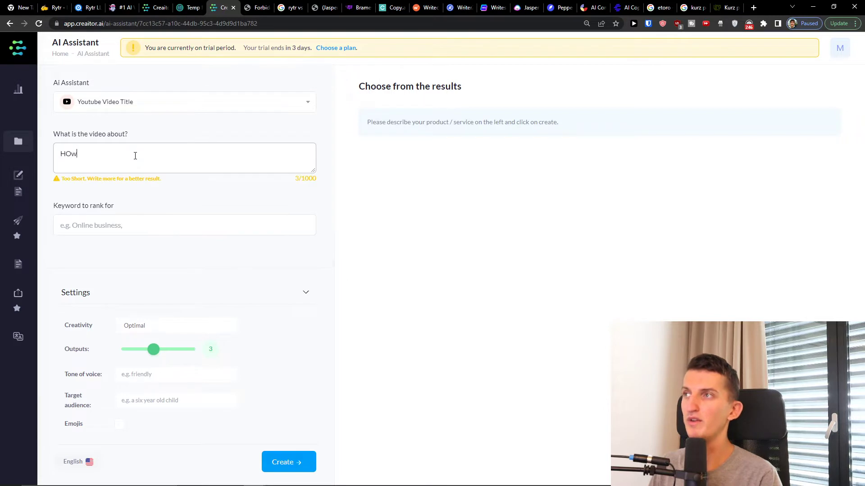
pyautogui.press('BackSpace')
pyautogui.press('BackSpace')
pyautogui.hotkey('ctrl', 'a')
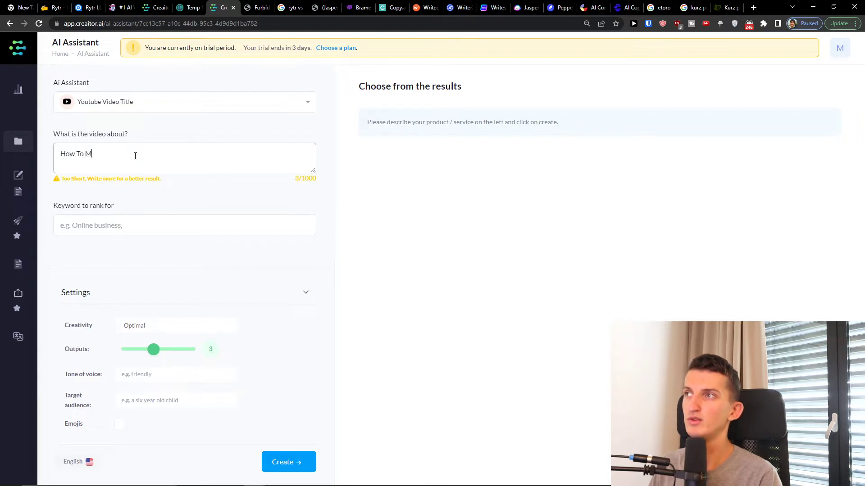
pyautogui.write('How To Make Money On Instagram I')
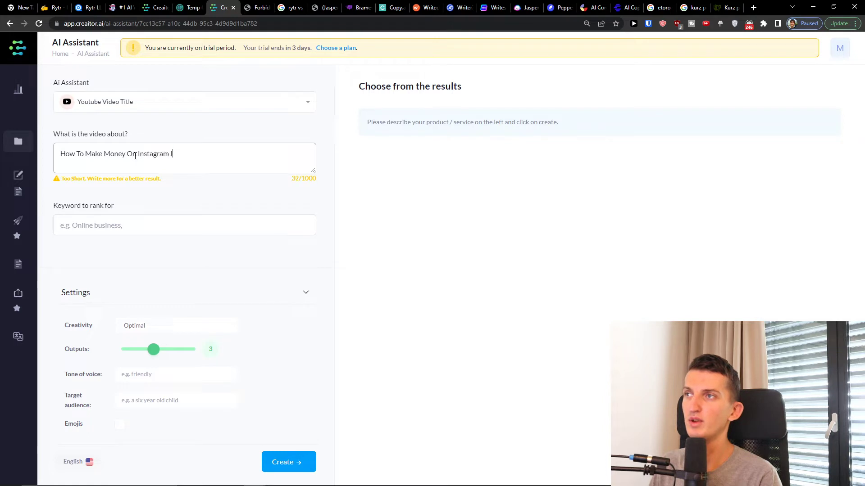
pyautogui.write('n 202222')
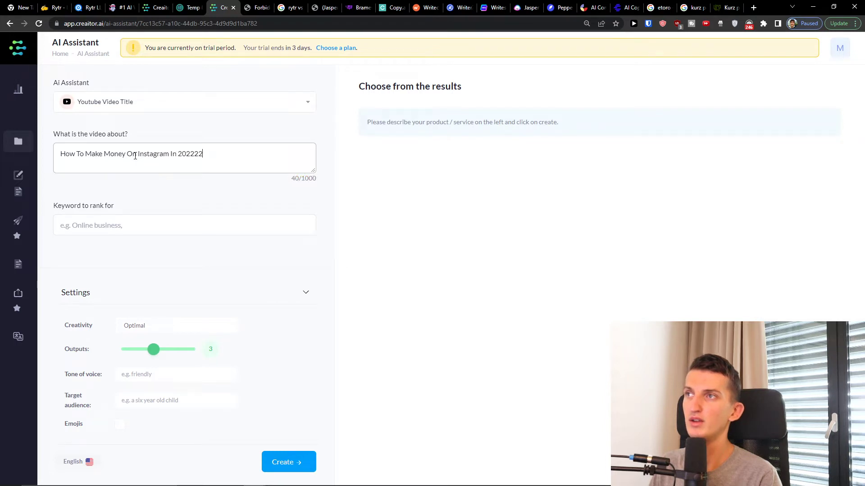
pyautogui.press('BackSpace')
pyautogui.press('BackSpace')
pyautogui.press('BackSpace')
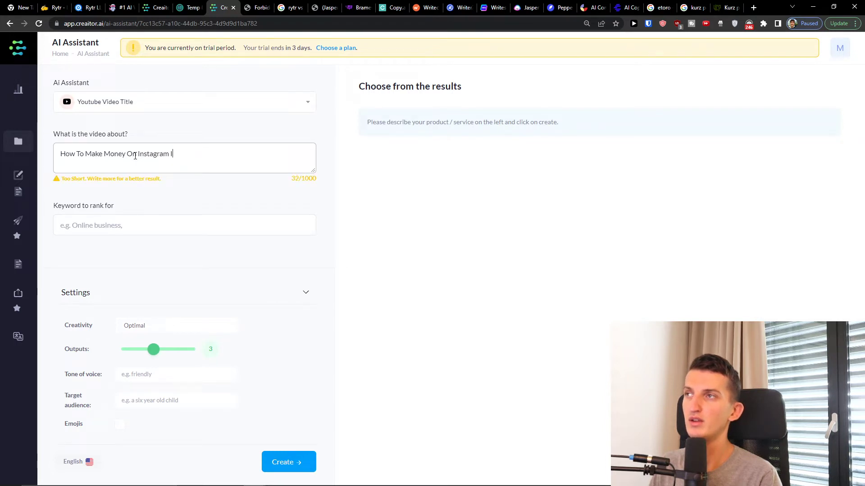
pyautogui.press('BackSpace')
pyautogui.write('and get more fol')
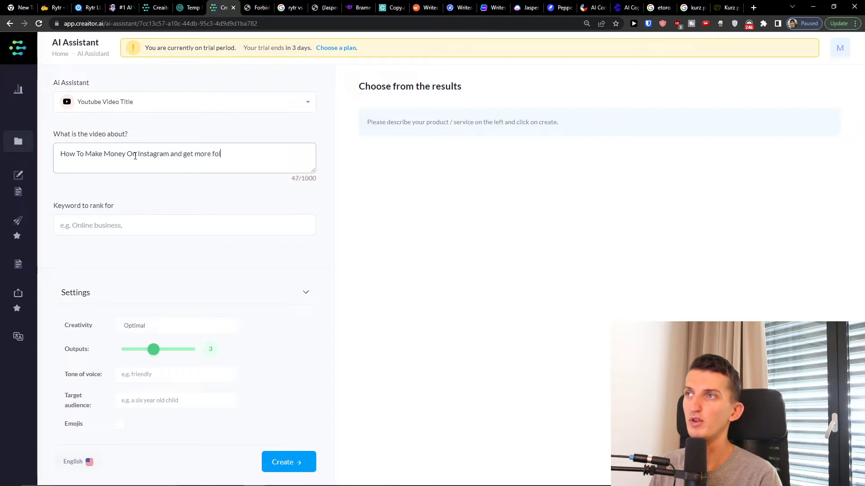
pyautogui.write('lowers')
# Step: Enter keywords 'Instagram, how to make money on instagram, instagram followers'
pyautogui.press('Tab')
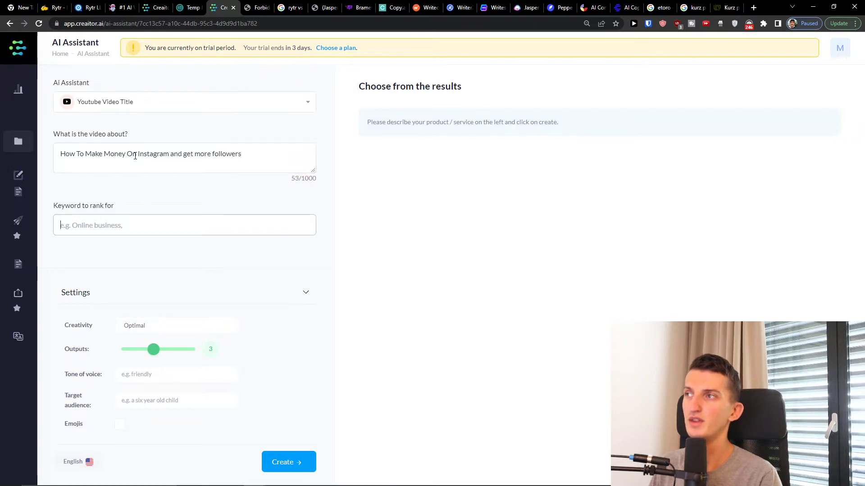
pyautogui.write('Instagram, ')
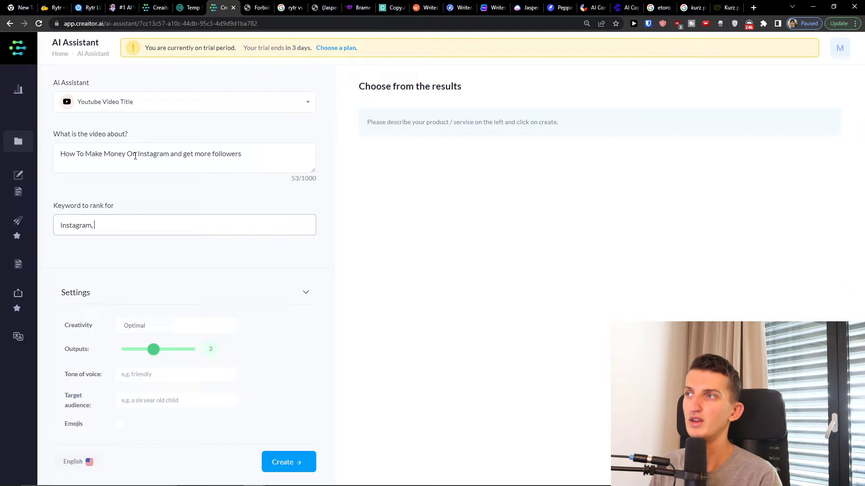
pyautogui.write('how to make money on ins')
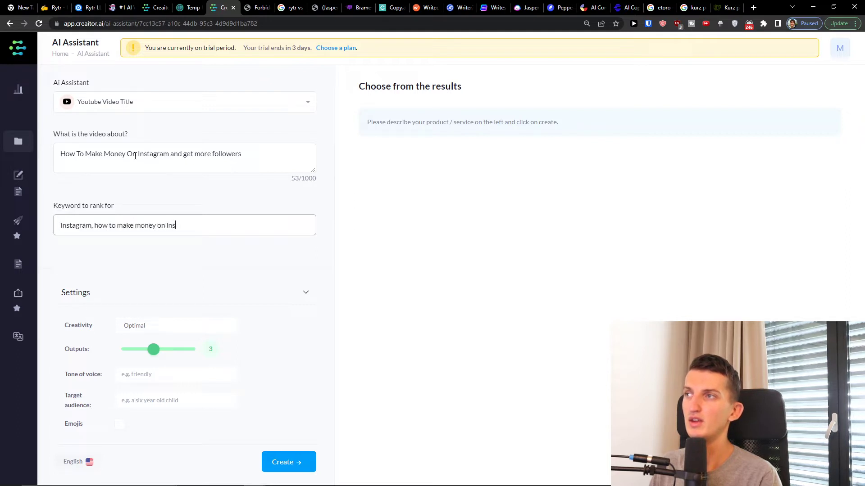
pyautogui.write('tagra')
pyautogui.press('BackSpace')
pyautogui.press('BackSpace')
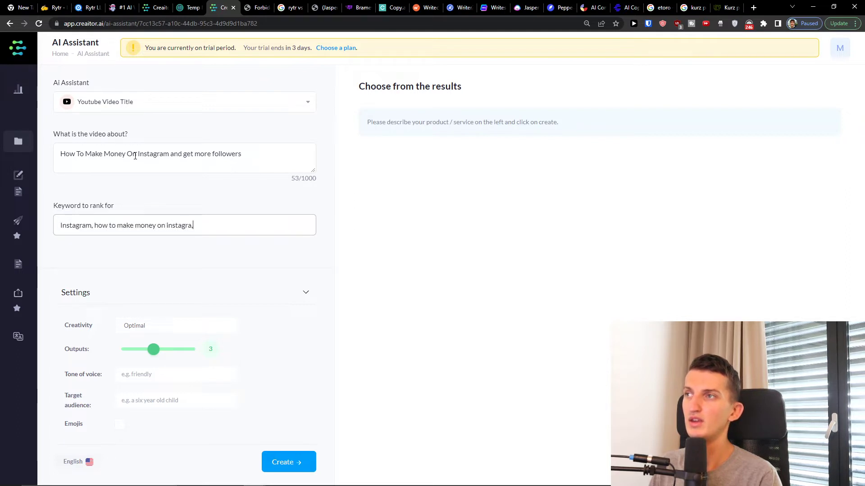
pyautogui.press('BackSpace')
pyautogui.write('m, instagram')
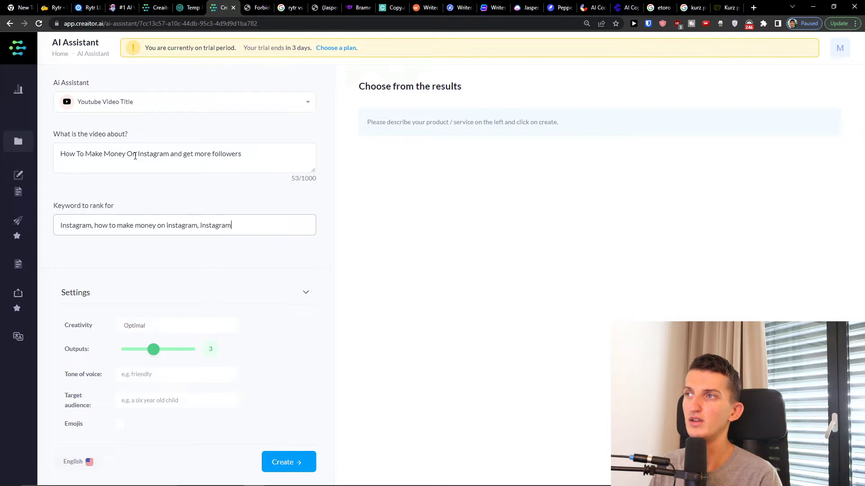
pyautogui.write(' followers')
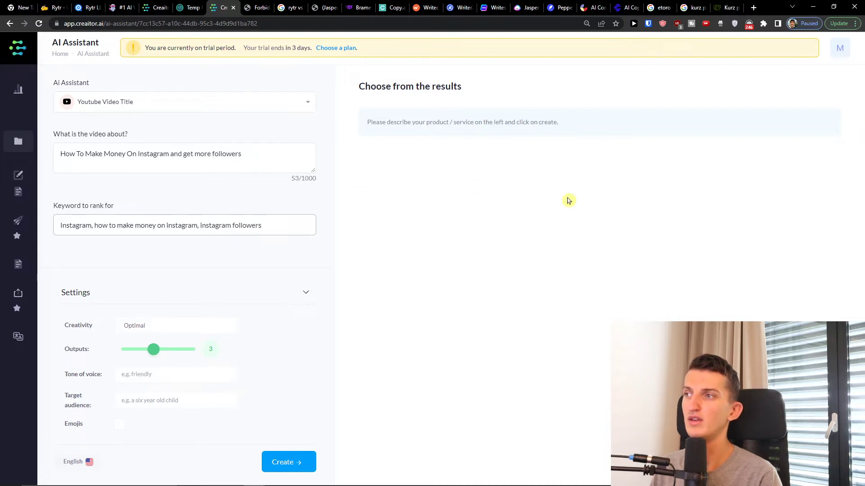
# Step: Keep creativity at Optimal, enter 'friendly' as the tone, and generate title suggestions
pyautogui.click(171, 327)
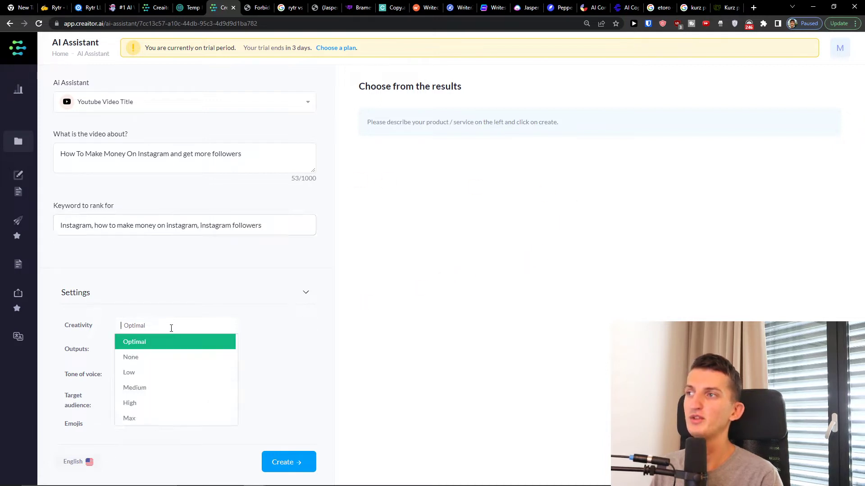
pyautogui.click(326, 350)
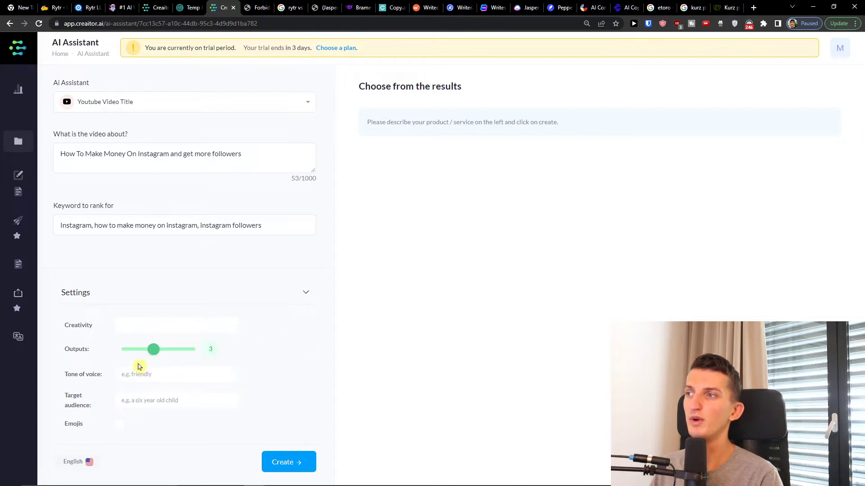
pyautogui.click(140, 327)
pyautogui.click(136, 343)
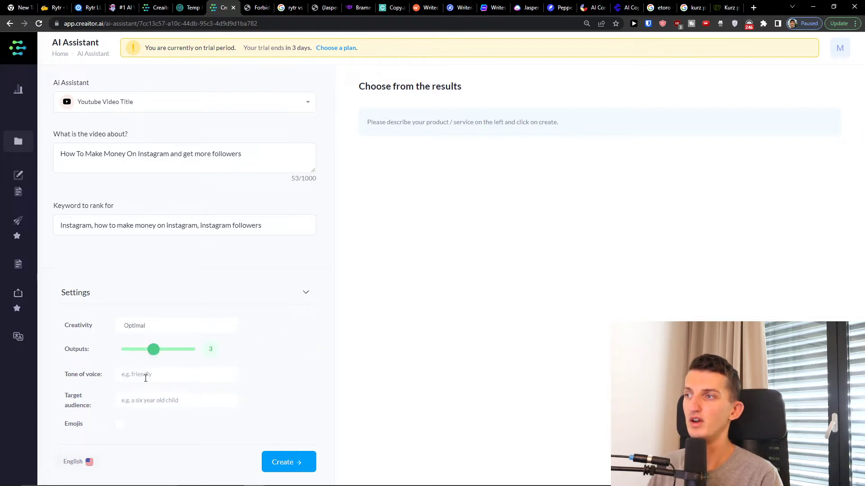
pyautogui.write('friendly')
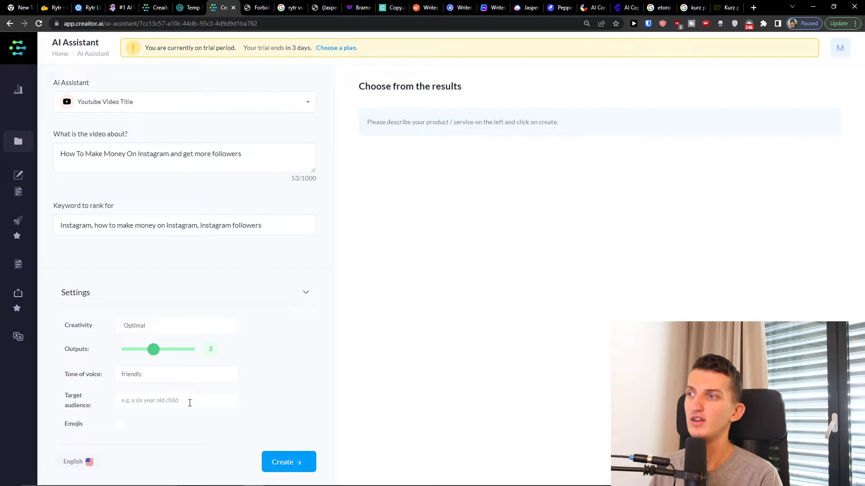
pyautogui.click(276, 464)
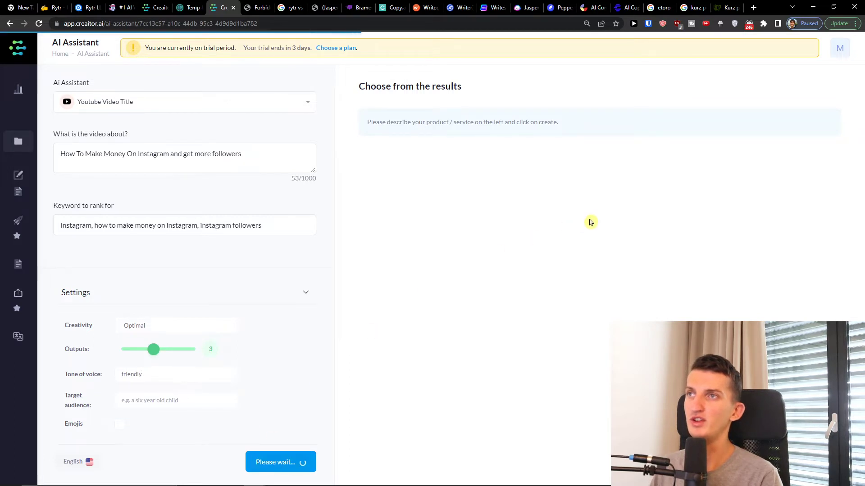
# Step: Inspect the three generated YouTube titles and rate them with thumbs up and thumbs down
pyautogui.click(392, 155)
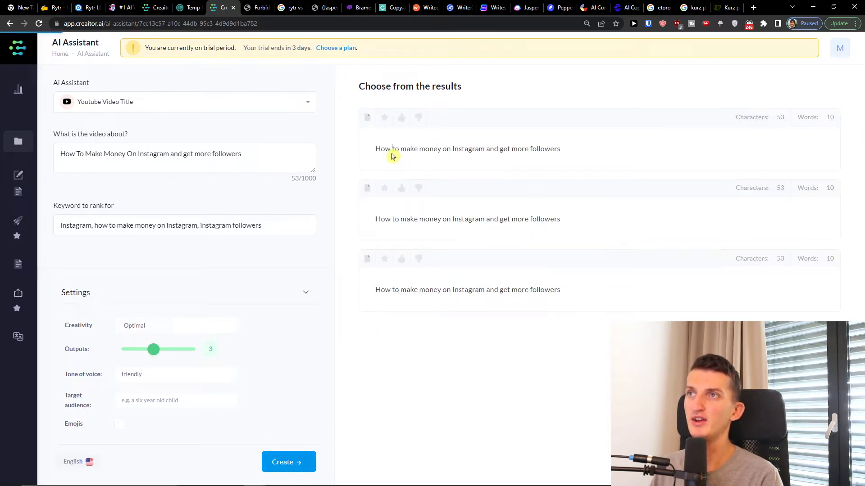
pyautogui.tripleClick(391, 148)
pyautogui.click(382, 155)
pyautogui.click(447, 219)
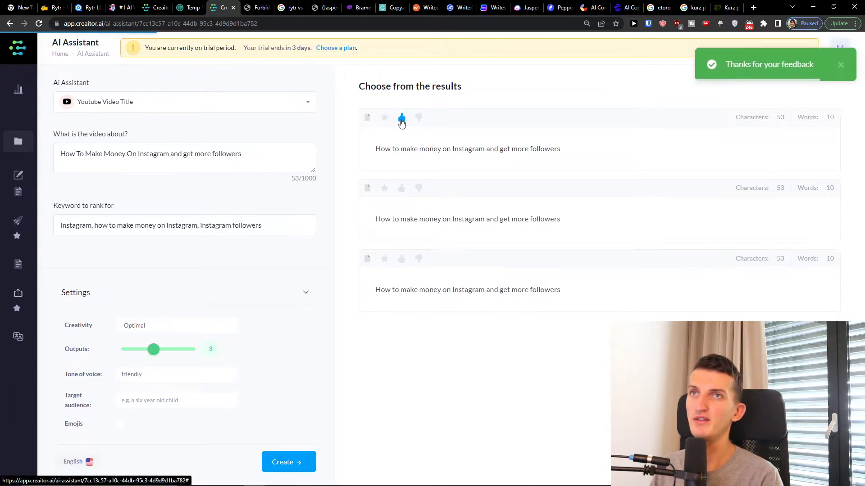
pyautogui.click(419, 188)
pyautogui.click(418, 257)
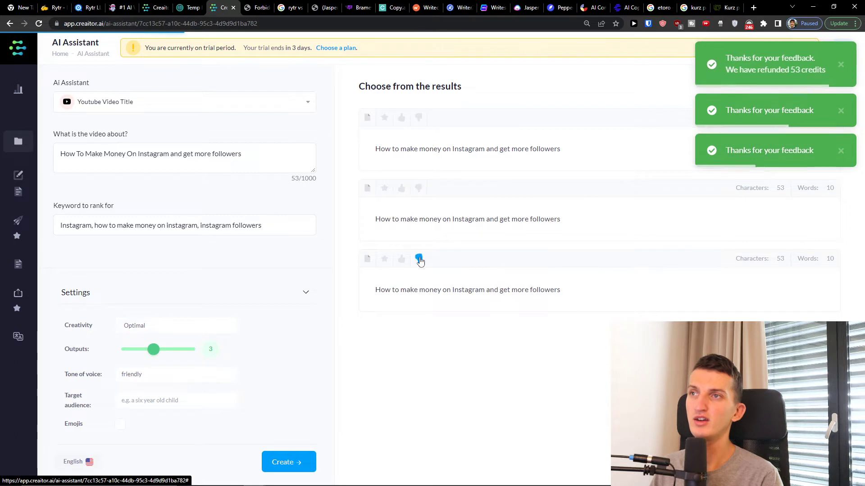
pyautogui.click(419, 118)
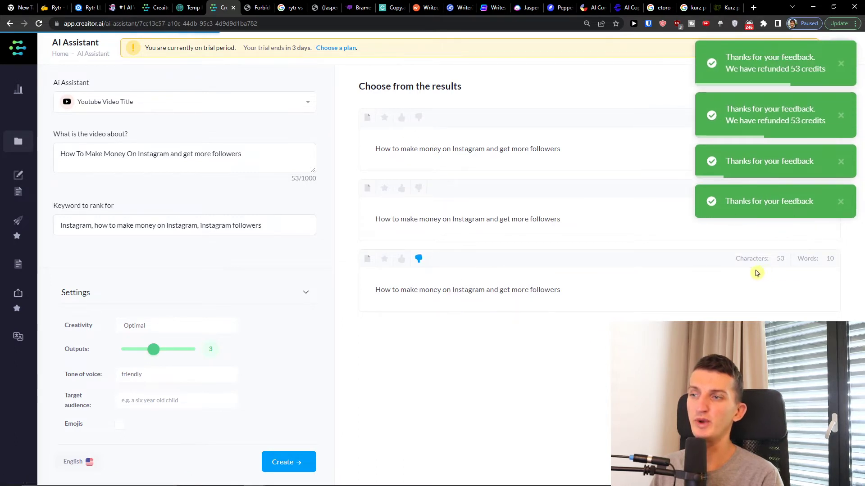
pyautogui.click(112, 101)
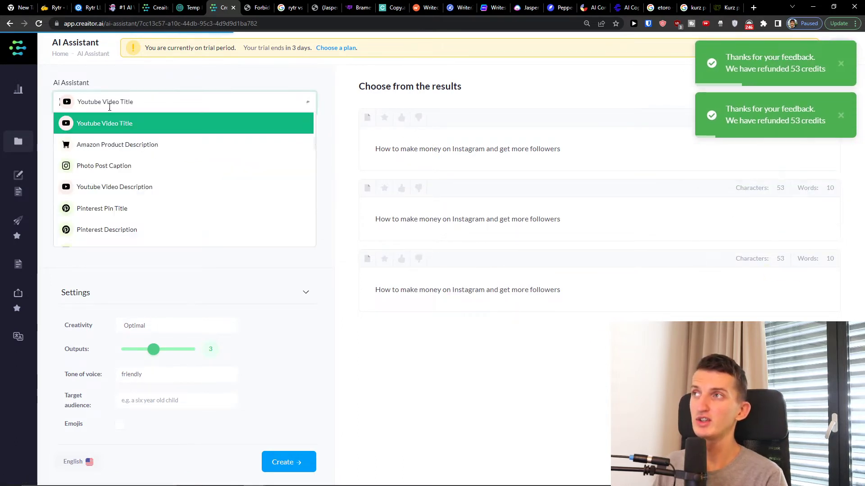
# Step: Switch the assistant to the Blog Body template and start generating the Instagram money blog
pyautogui.scroll(5, 154, 167)
pyautogui.scroll(1, 154, 171)
pyautogui.click(144, 164)
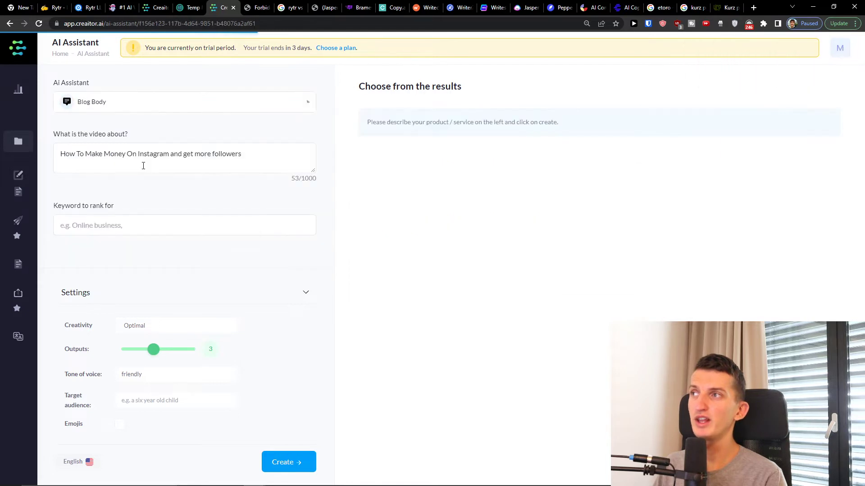
pyautogui.doubleClick(133, 157)
pyautogui.click(290, 462)
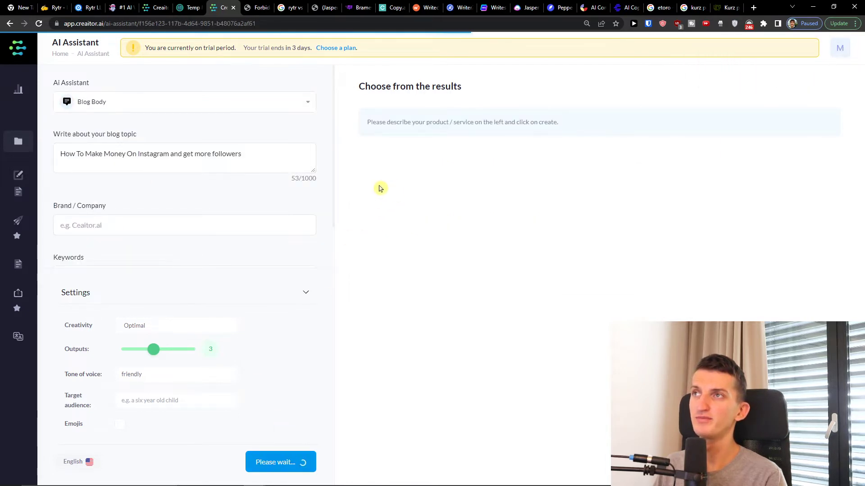
# Step: Wait on the stalled generation, then reload the page to reset it
pyautogui.moveTo(570, 482)
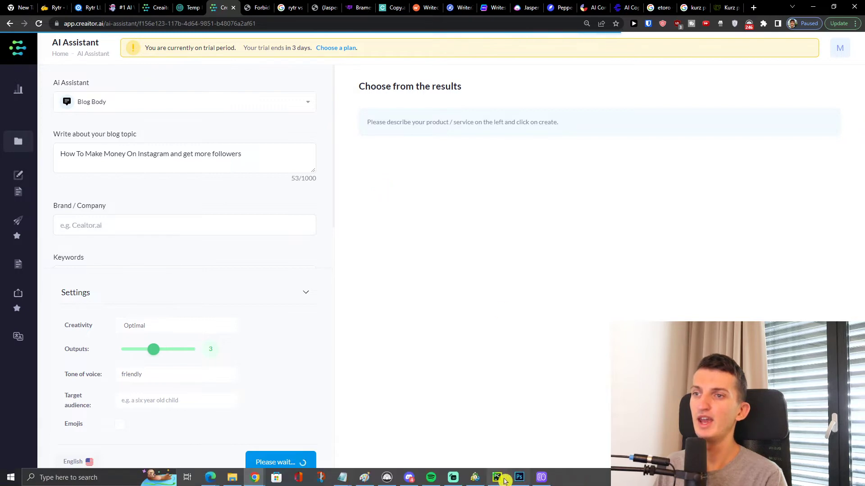
pyautogui.moveTo(414, 484)
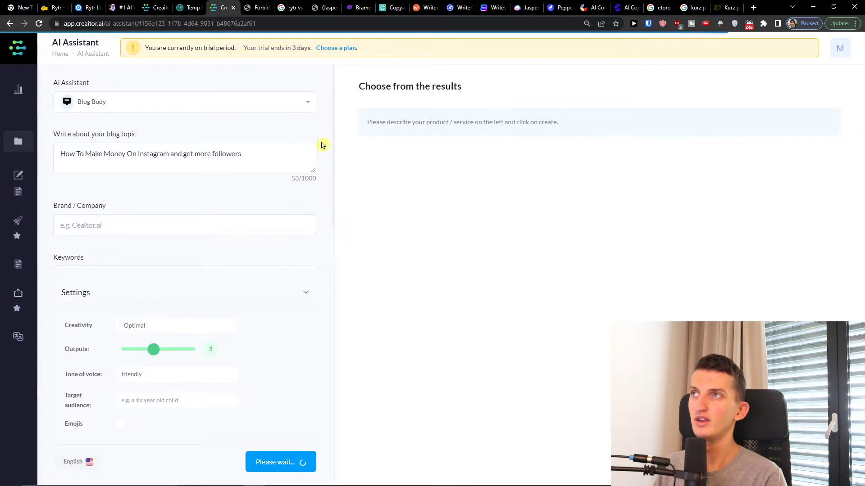
pyautogui.scroll(-2, 263, 77)
pyautogui.scroll(2, 262, 85)
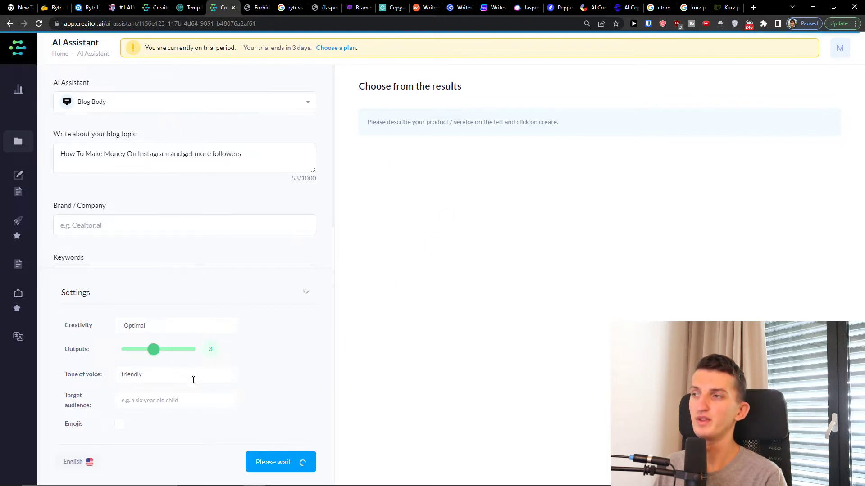
pyautogui.click(39, 24)
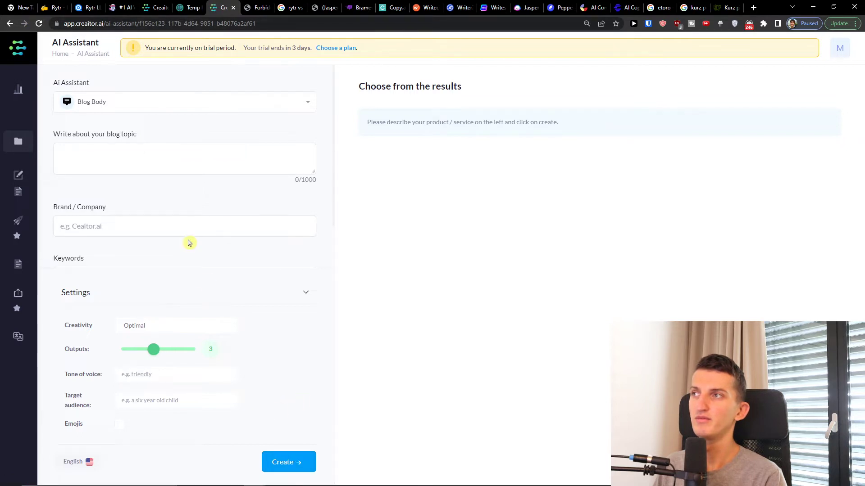
# Step: Enter the topic 'How to make money on instagram and get more followers' and start Blog Body generation
pyautogui.click(149, 160)
pyautogui.write('How to')
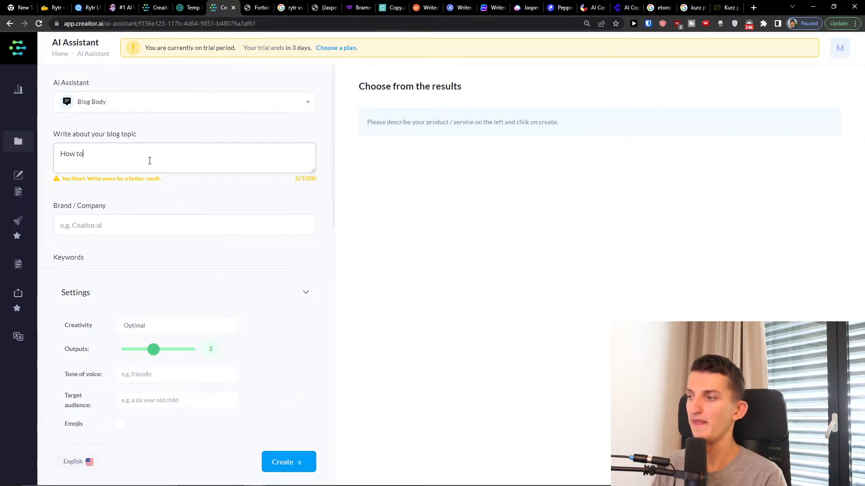
pyautogui.write(' make money on instag')
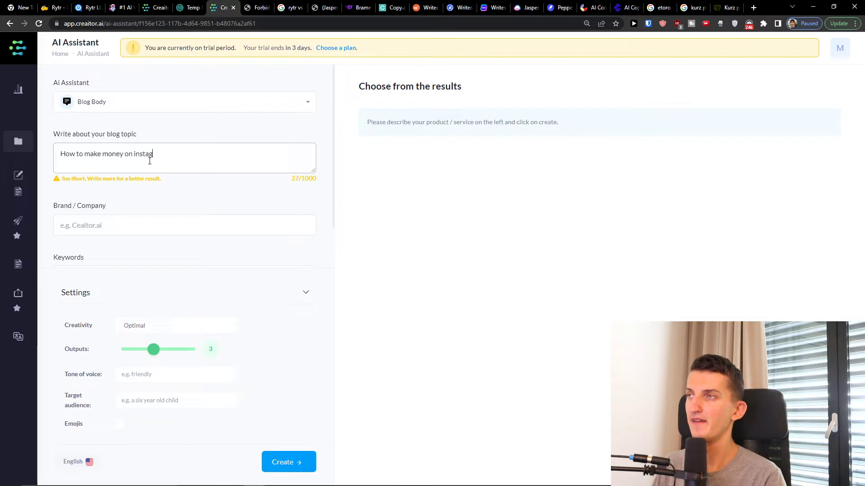
pyautogui.write('ram and get more followers')
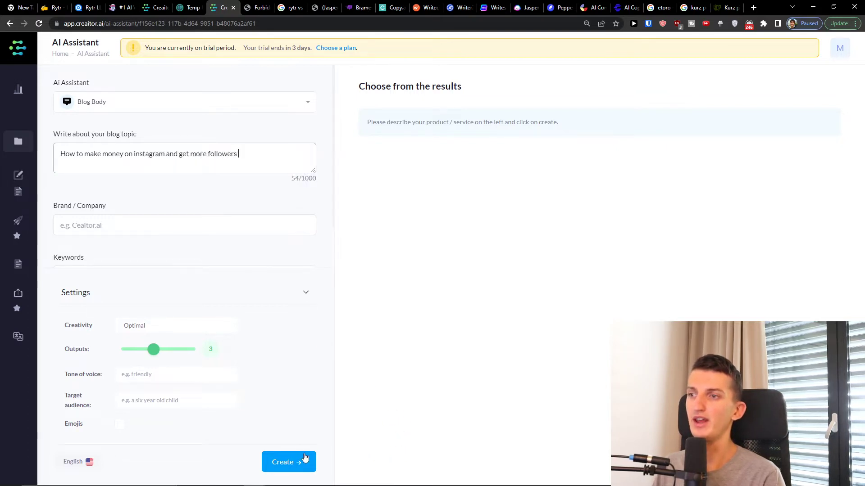
pyautogui.click(300, 461)
pyautogui.moveTo(16, 160)
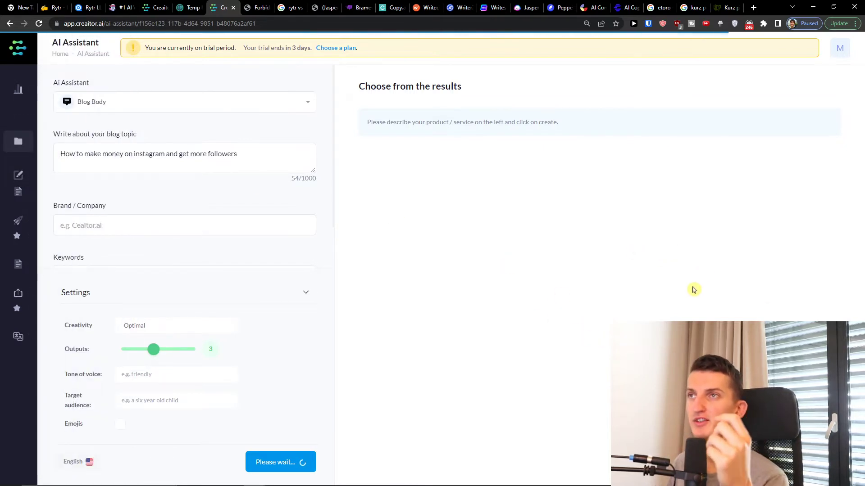
pyautogui.moveTo(33, 95)
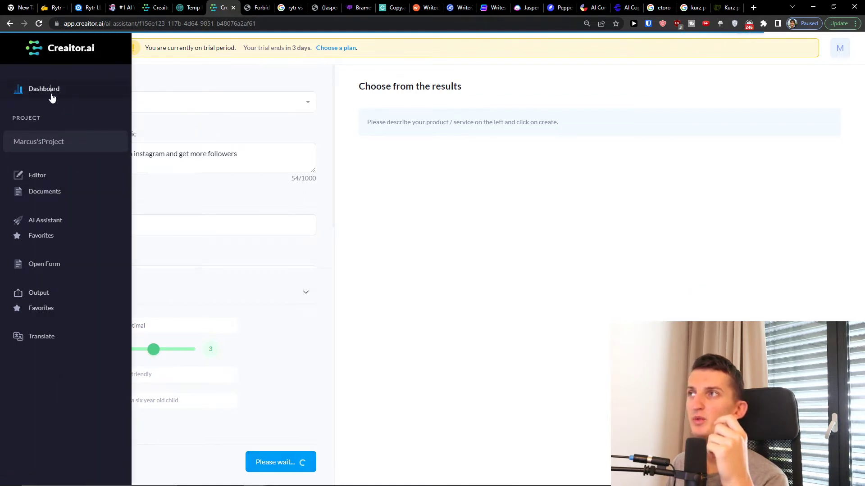
# Step: Open Blog Body from the dashboard's blog tools with topic 'How To Get more subscribers on Youtube in 2022'
pyautogui.click(52, 93)
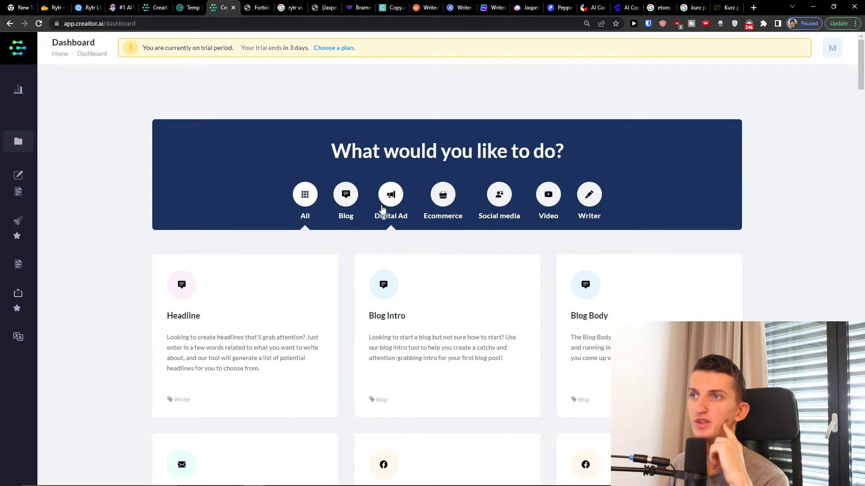
pyautogui.click(345, 193)
pyautogui.click(416, 317)
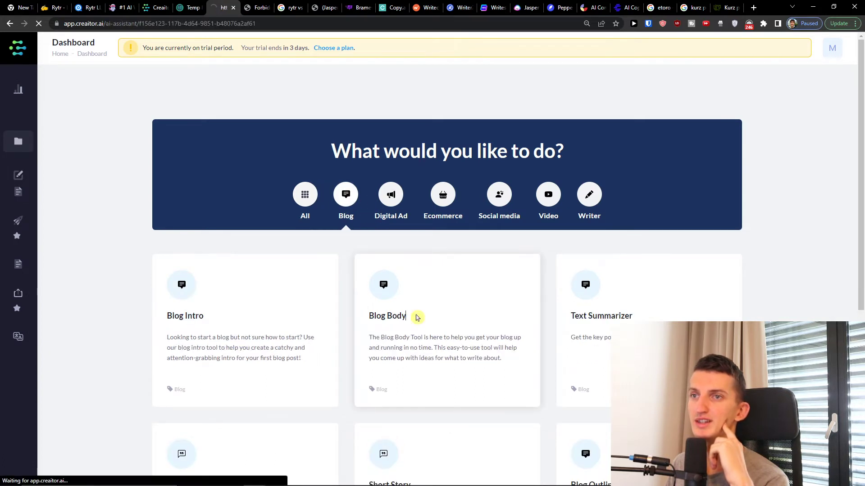
pyautogui.click(134, 146)
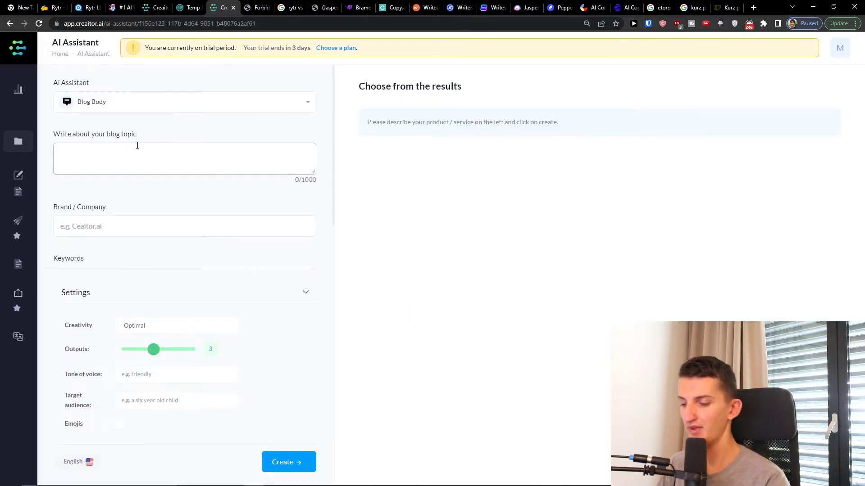
pyautogui.write('How To Get more subscribers')
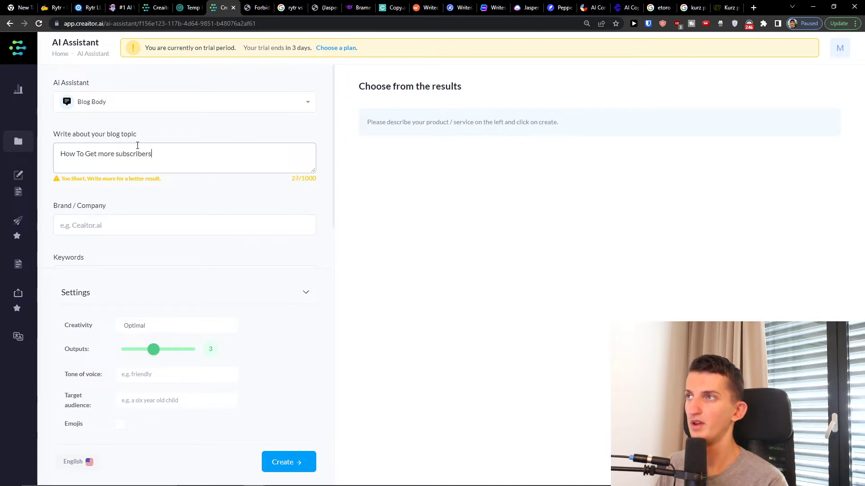
pyautogui.write(' on Youtube')
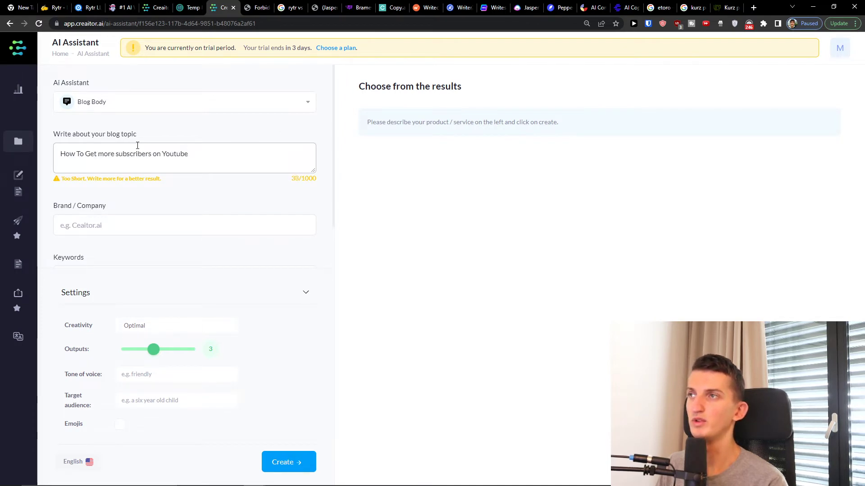
pyautogui.write(' in 2022')
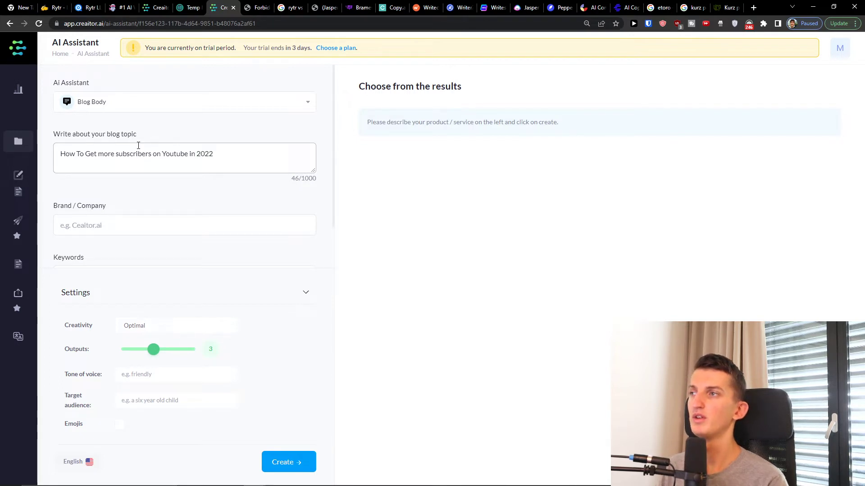
# Step: Set brand to Youtube and keywords to 'youtube, how to get more subscribers on youtube'
pyautogui.click(122, 218)
pyautogui.write('Youtube')
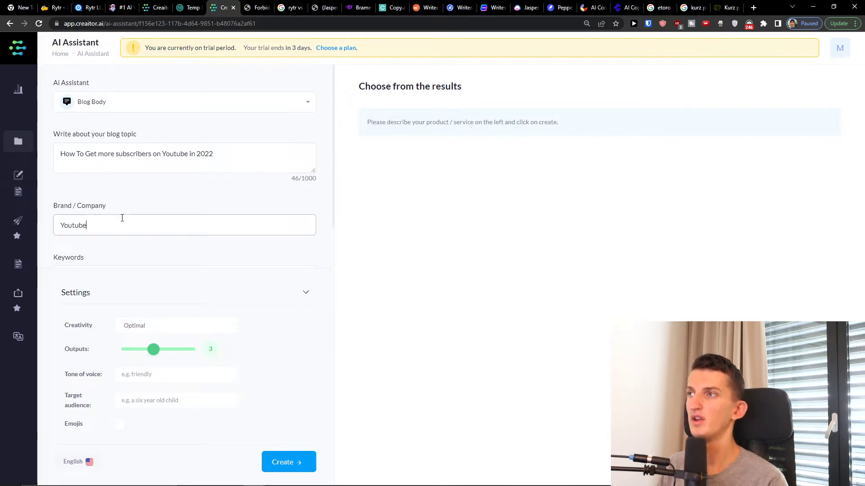
pyautogui.scroll(-1, 122, 218)
pyautogui.click(129, 224)
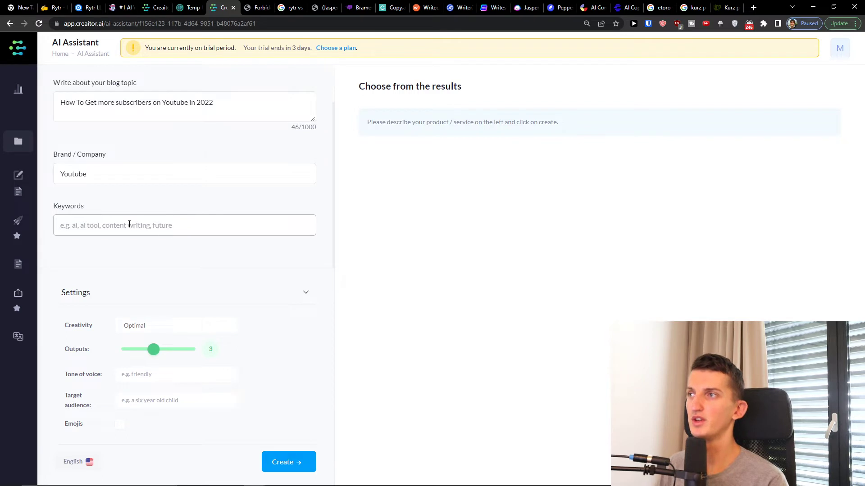
pyautogui.write('youtube, ')
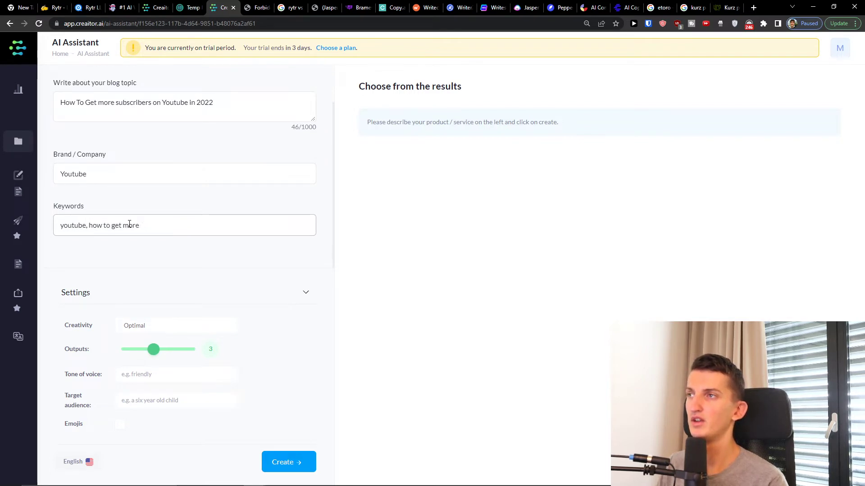
pyautogui.write('how to get more subscribers on y')
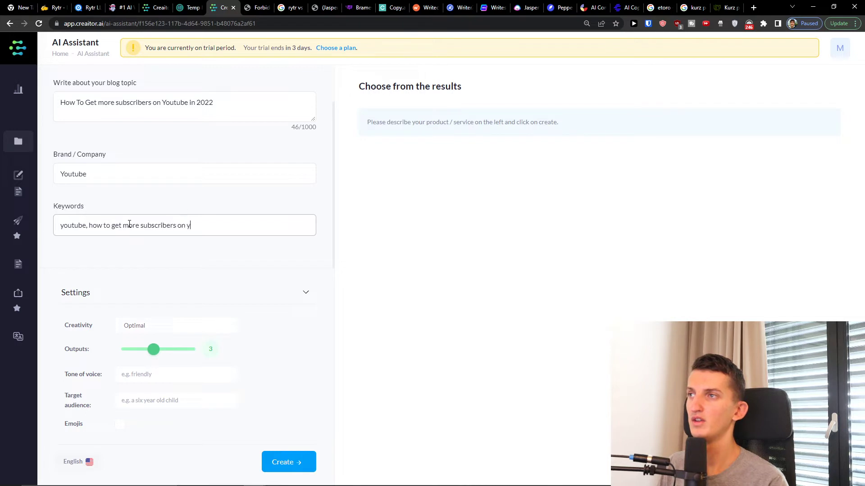
pyautogui.write('outube')
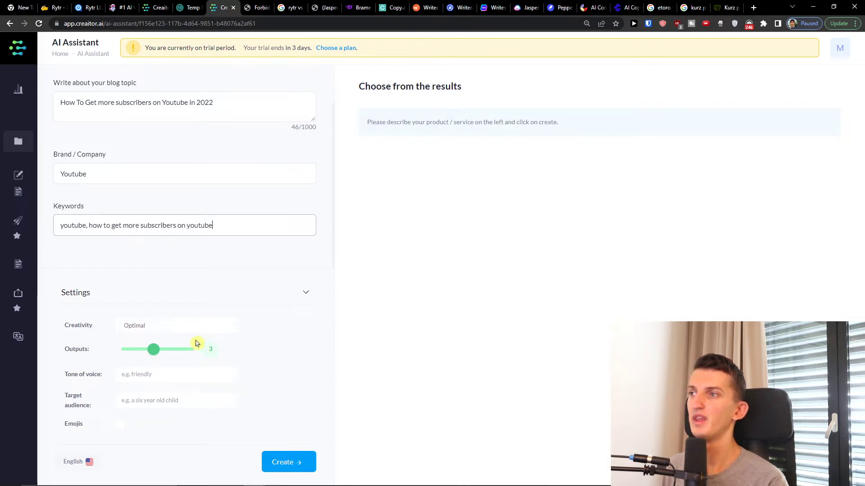
# Step: Set a friendly tone of voice and an adults target audience, then generate the blog body
pyautogui.click(196, 344)
pyautogui.click(155, 374)
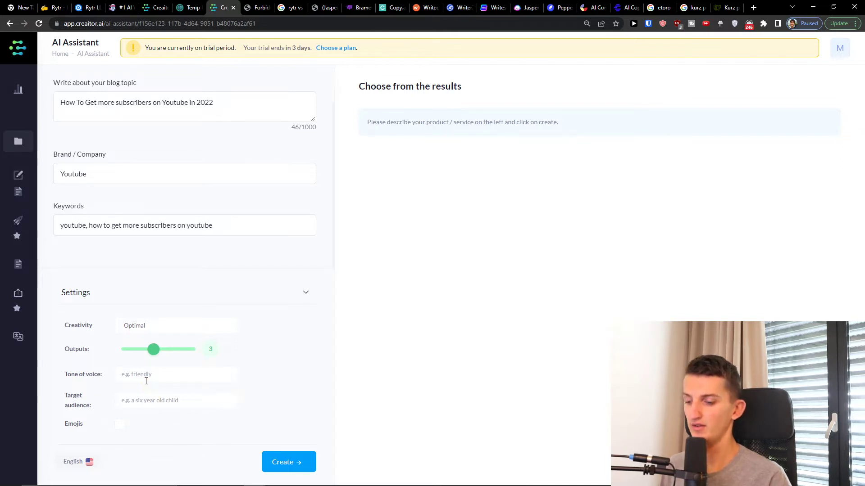
pyautogui.write('friendly')
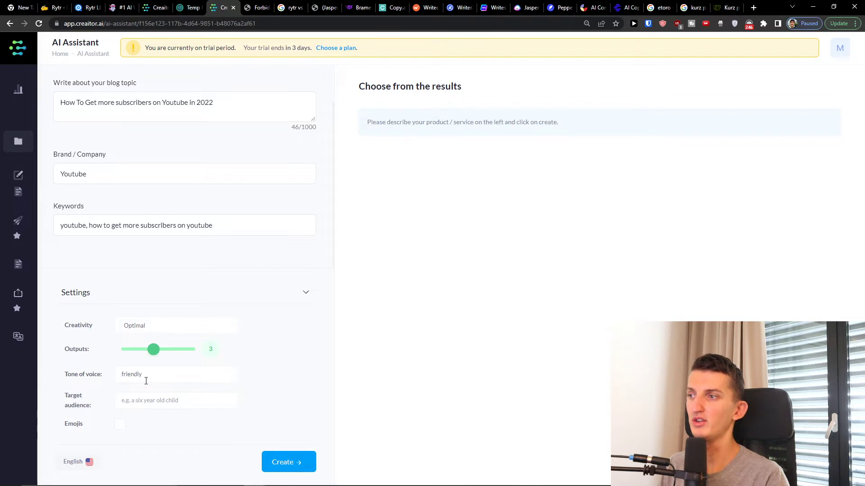
pyautogui.press('Tab')
pyautogui.write('adults')
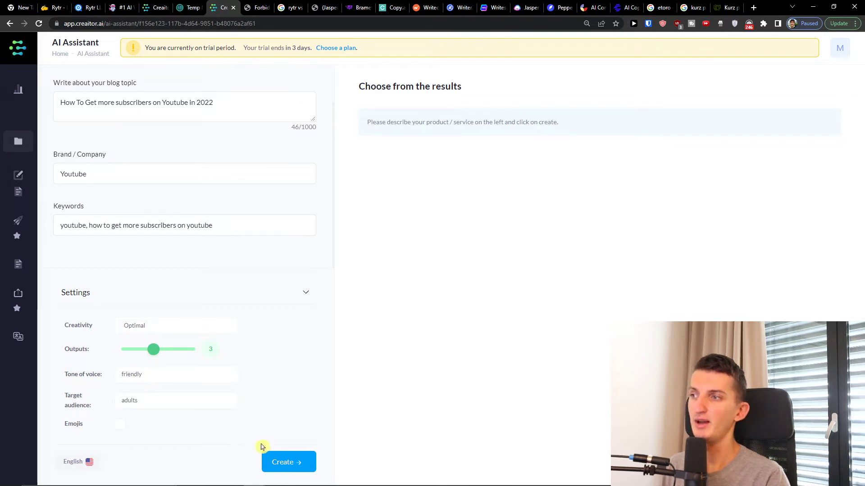
pyautogui.click(275, 459)
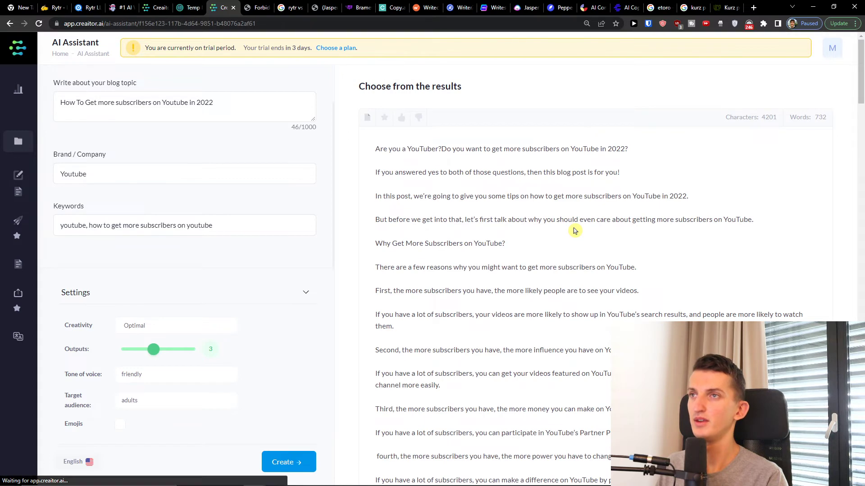
pyautogui.moveTo(397, 151); pyautogui.dragTo(508, 148)
pyautogui.click(509, 148)
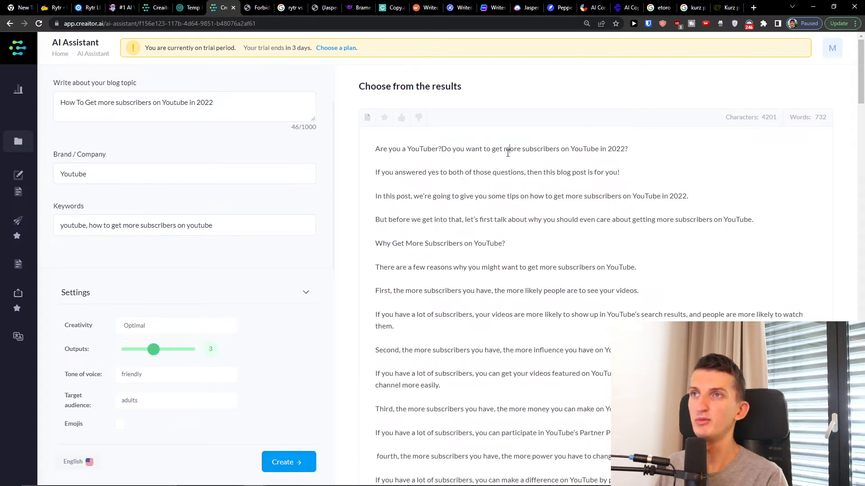
pyautogui.scroll(-1, 450, 153)
pyautogui.moveTo(478, 113); pyautogui.dragTo(621, 113)
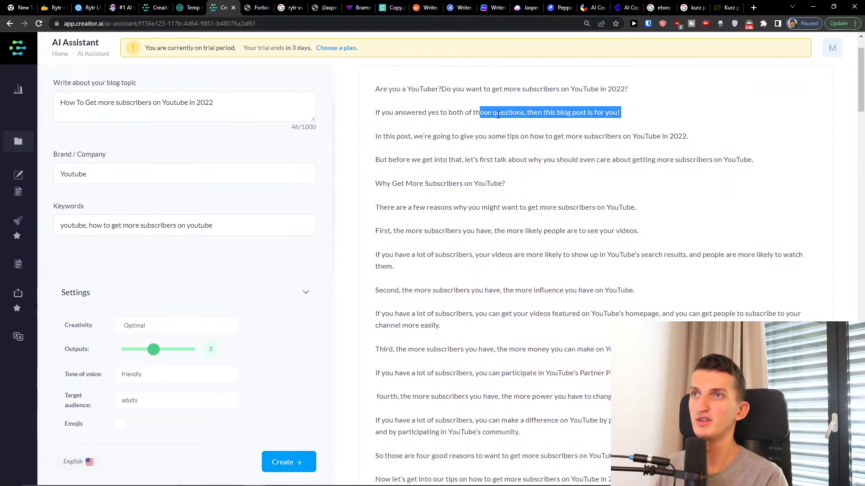
pyautogui.moveTo(375, 136); pyautogui.dragTo(688, 136)
pyautogui.click(593, 149)
pyautogui.moveTo(376, 159); pyautogui.dragTo(630, 184)
pyautogui.click(600, 178)
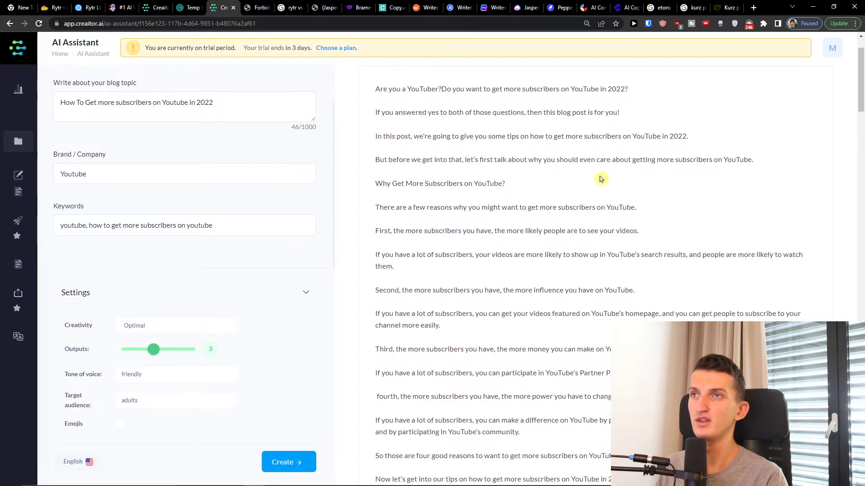
pyautogui.scroll(-1, 585, 176)
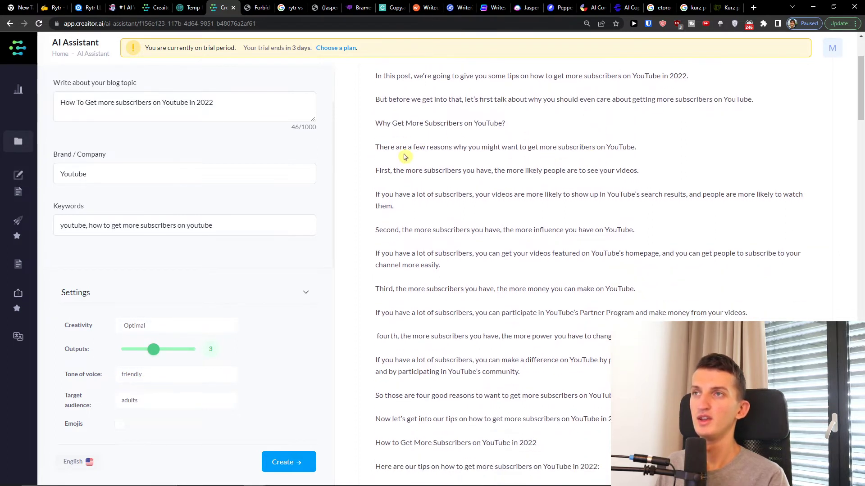
pyautogui.moveTo(391, 149); pyautogui.dragTo(467, 157)
pyautogui.click(413, 169)
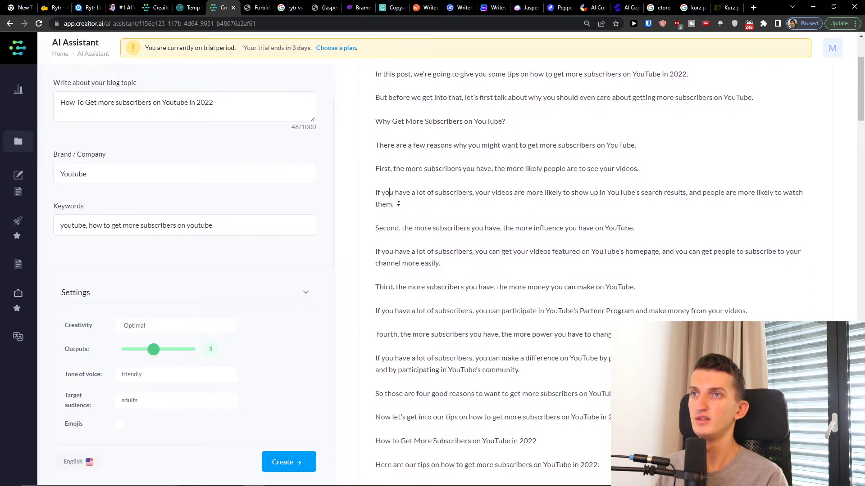
pyautogui.scroll(-3, 393, 194)
pyautogui.scroll(-2, 401, 210)
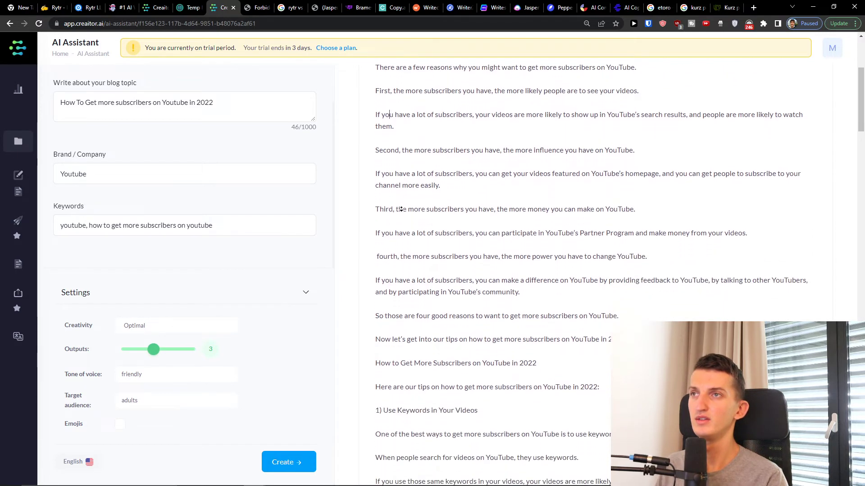
pyautogui.click(402, 211)
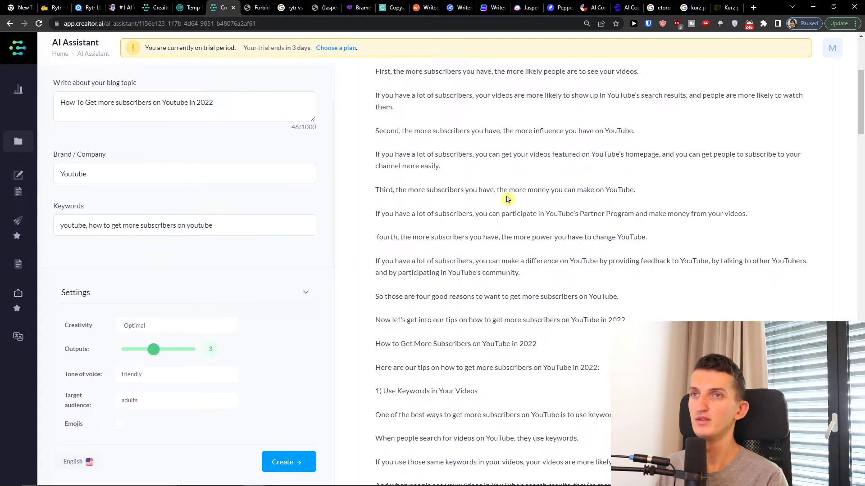
pyautogui.scroll(-1, 521, 210)
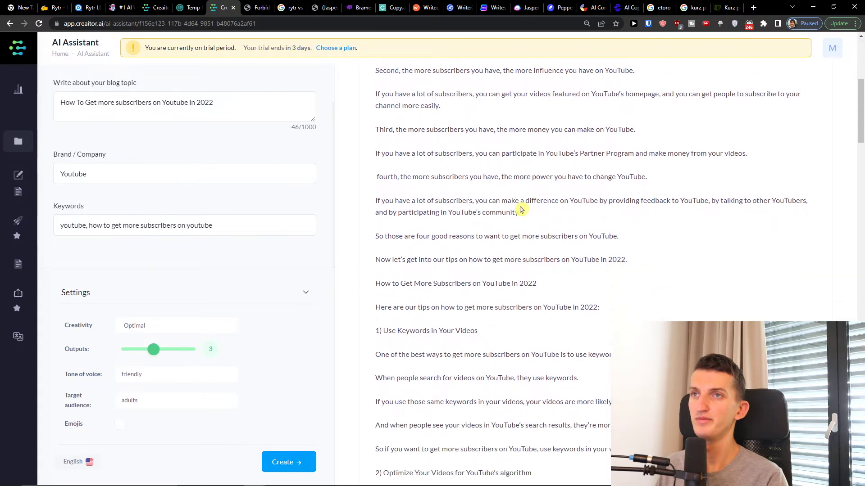
pyautogui.scroll(-2, 521, 210)
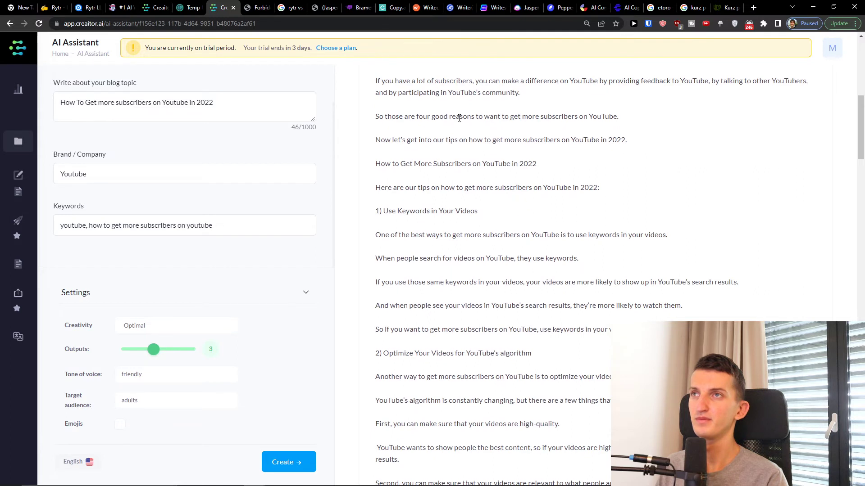
pyautogui.moveTo(426, 80); pyautogui.dragTo(568, 117)
pyautogui.moveTo(365, 116); pyautogui.dragTo(699, 148)
pyautogui.click(699, 150)
pyautogui.scroll(-1, 585, 165)
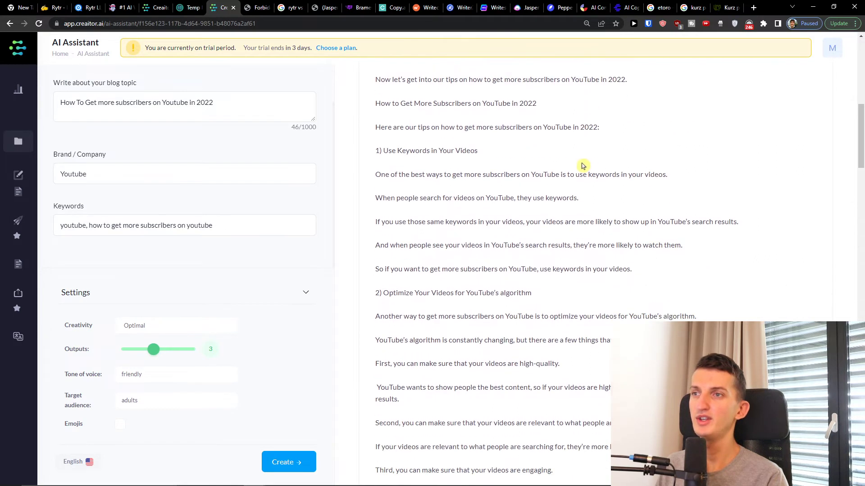
pyautogui.moveTo(394, 150); pyautogui.dragTo(502, 154)
pyautogui.scroll(-7, 396, 286)
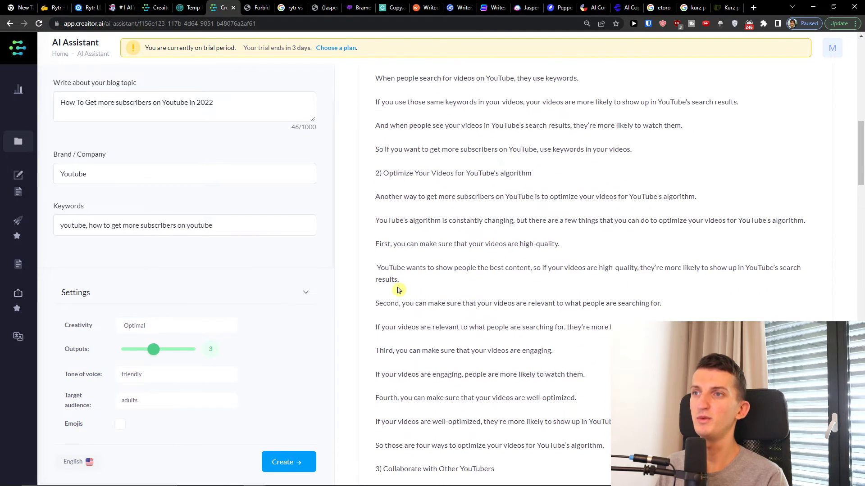
pyautogui.scroll(-2, 394, 318)
pyautogui.scroll(10, 405, 311)
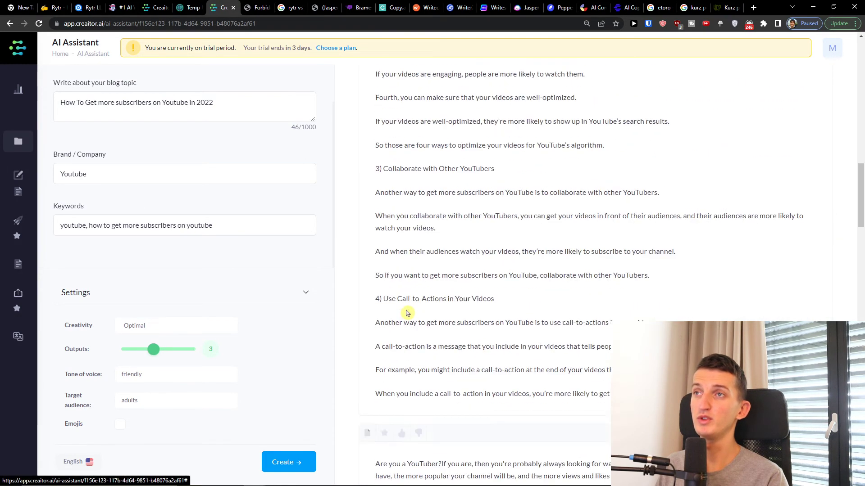
pyautogui.scroll(-4, 415, 305)
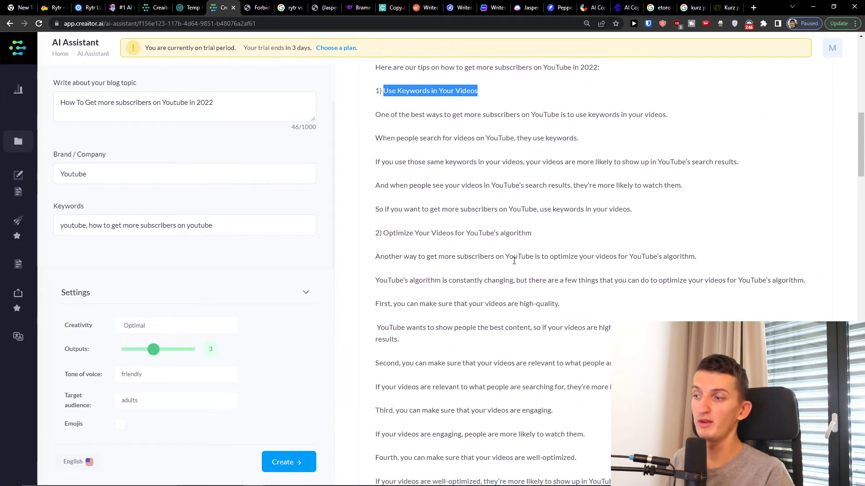
pyautogui.scroll(-1, 514, 260)
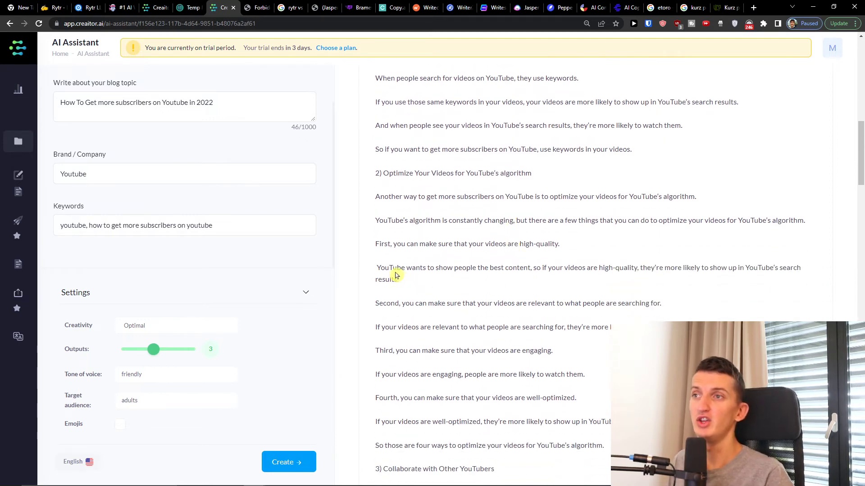
pyautogui.moveTo(376, 268); pyautogui.dragTo(478, 304)
pyautogui.click(465, 306)
pyautogui.scroll(15, 444, 315)
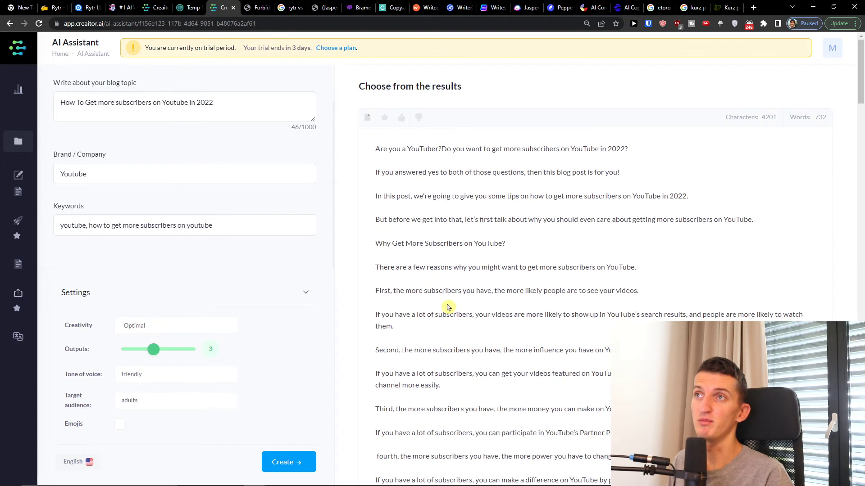
# Step: Thumbs-up the first YouTube-subscribers article and check its 4201-character count
pyautogui.click(401, 119)
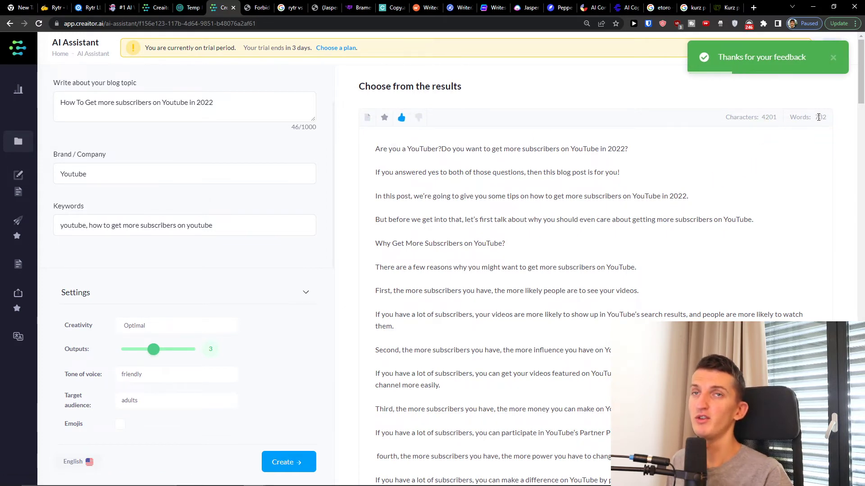
pyautogui.doubleClick(768, 118)
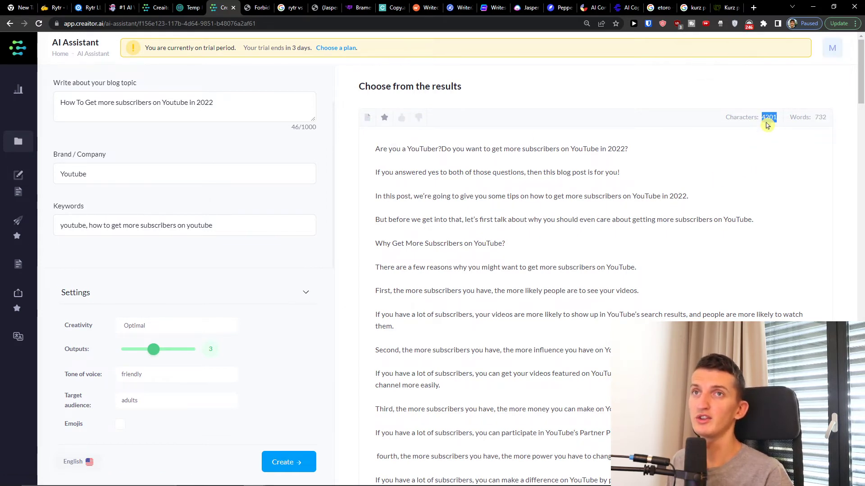
pyautogui.click(721, 125)
pyautogui.moveTo(18, 141)
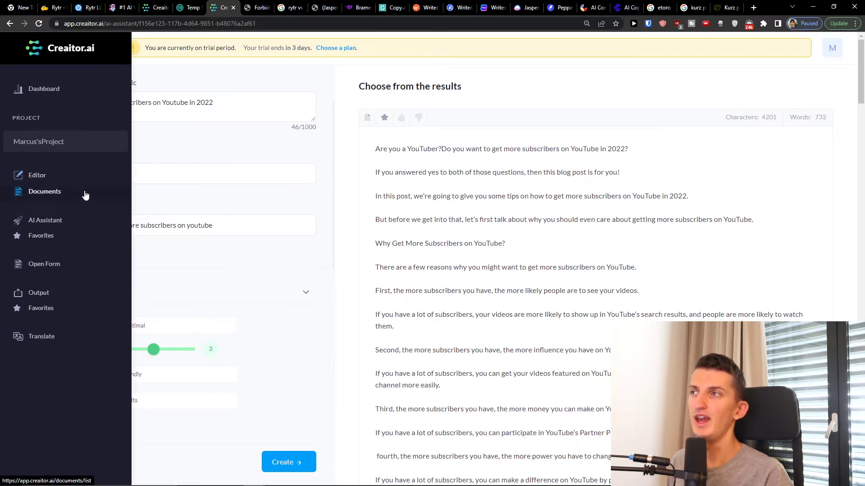
# Step: Open the existing saved document from Documents, view its template list, and return to the list
pyautogui.click(85, 194)
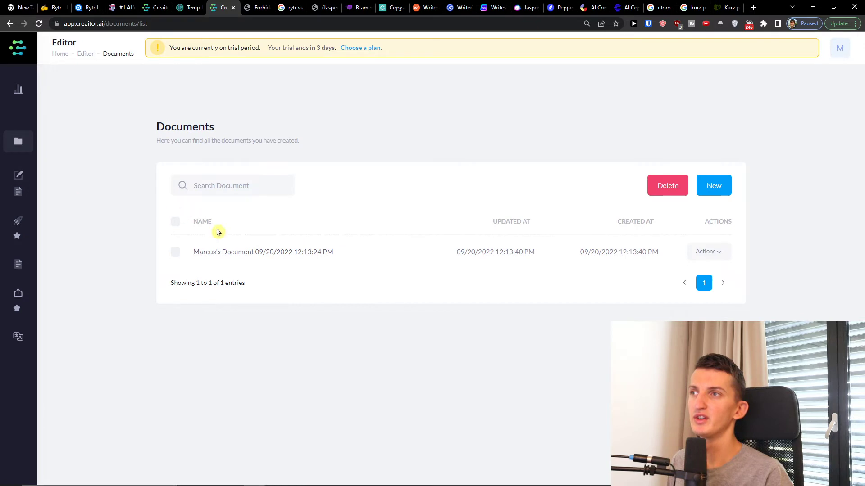
pyautogui.click(259, 261)
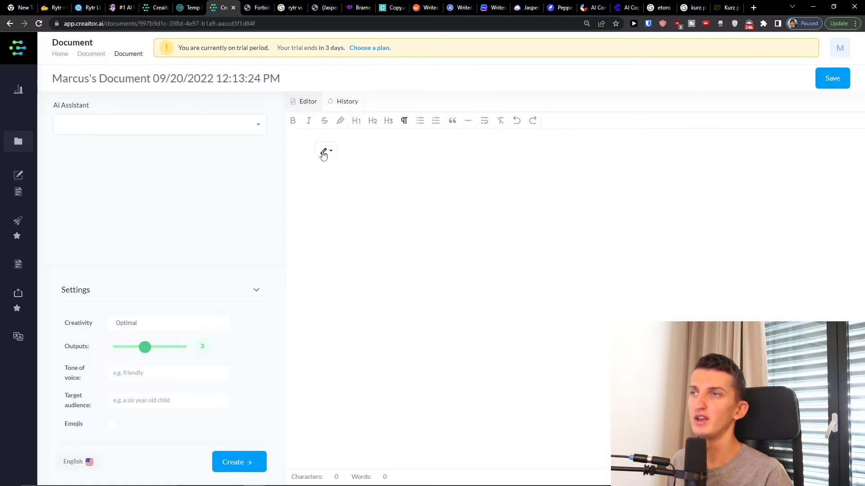
pyautogui.click(200, 124)
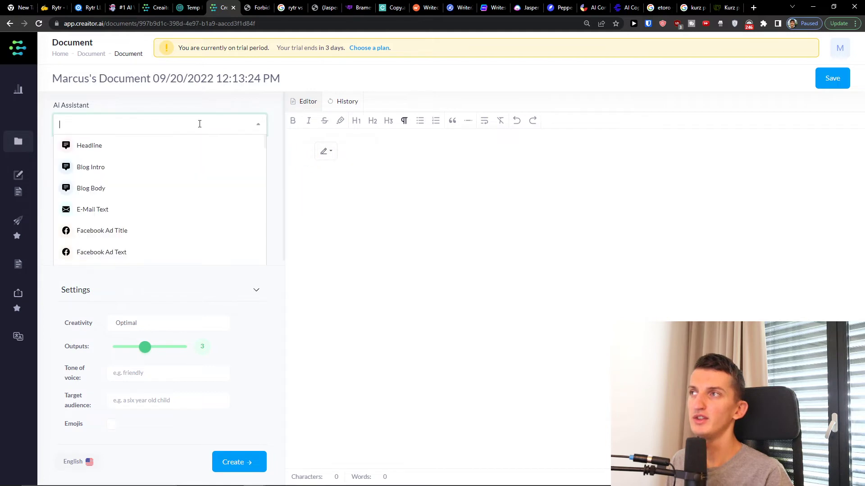
pyautogui.click(459, 262)
pyautogui.hotkey('alt', 'Left')
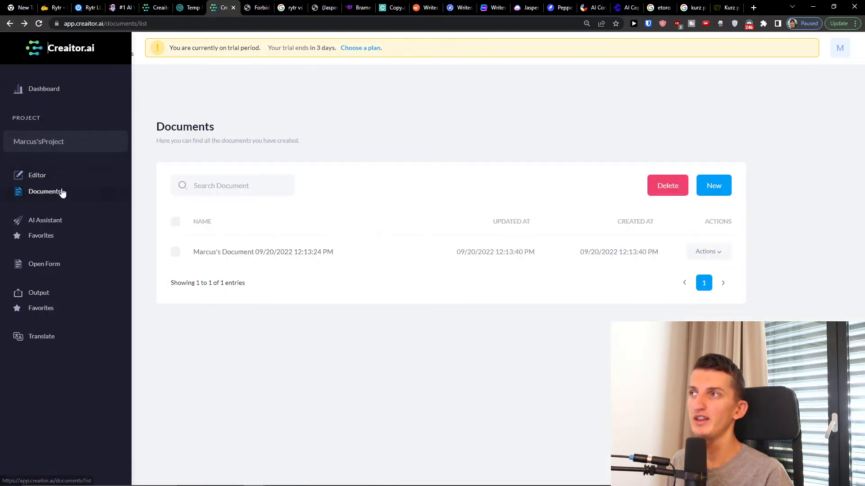
# Step: Create a new empty document from the Documents list
pyautogui.click(37, 175)
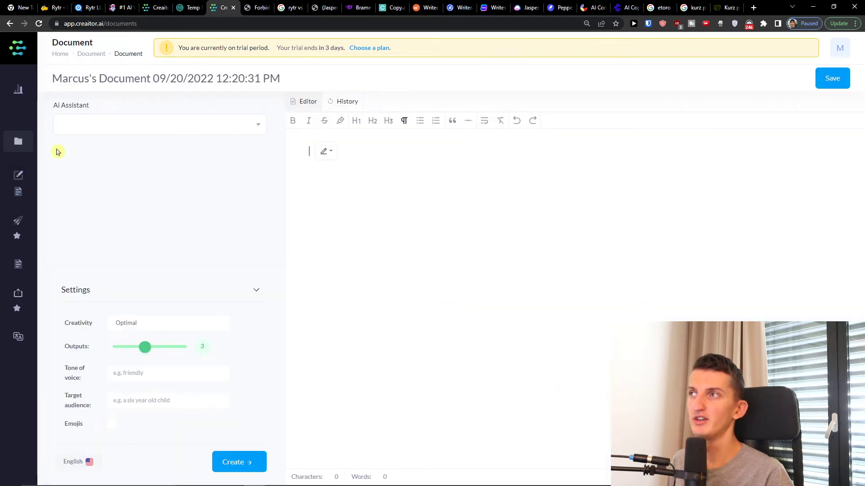
pyautogui.moveTo(29, 163)
pyautogui.click(45, 192)
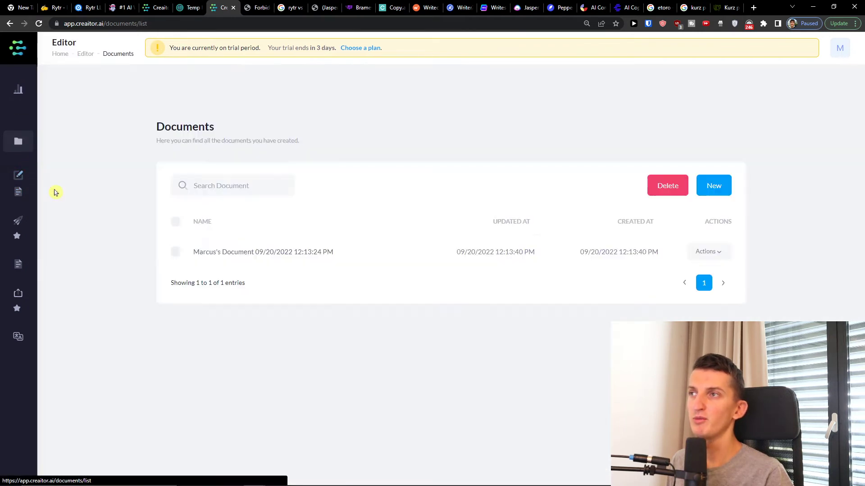
pyautogui.click(704, 182)
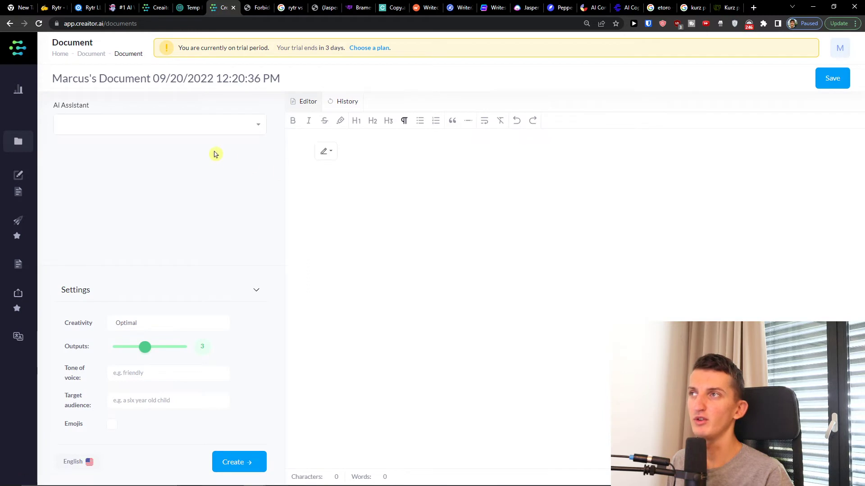
pyautogui.click(185, 126)
# Step: Choose Blog Body and enter the topic 'How To Make More Money on youtube in 2022'
pyautogui.click(142, 188)
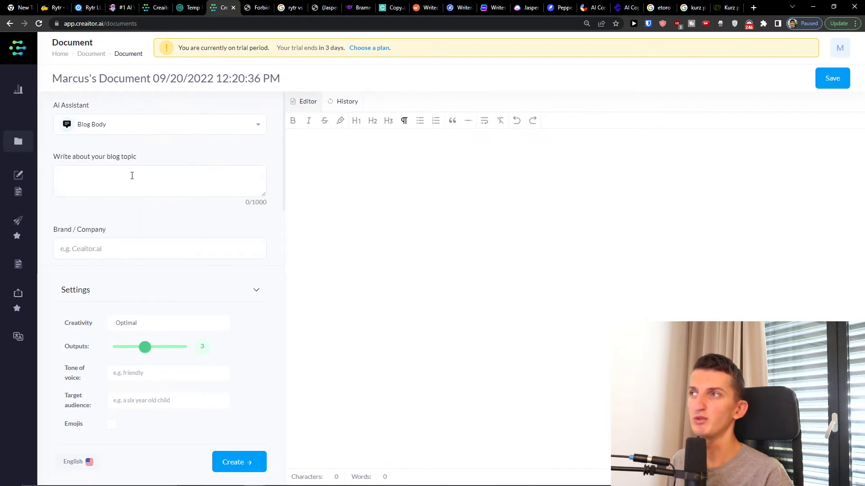
pyautogui.click(127, 175)
pyautogui.write('How To Make More Money')
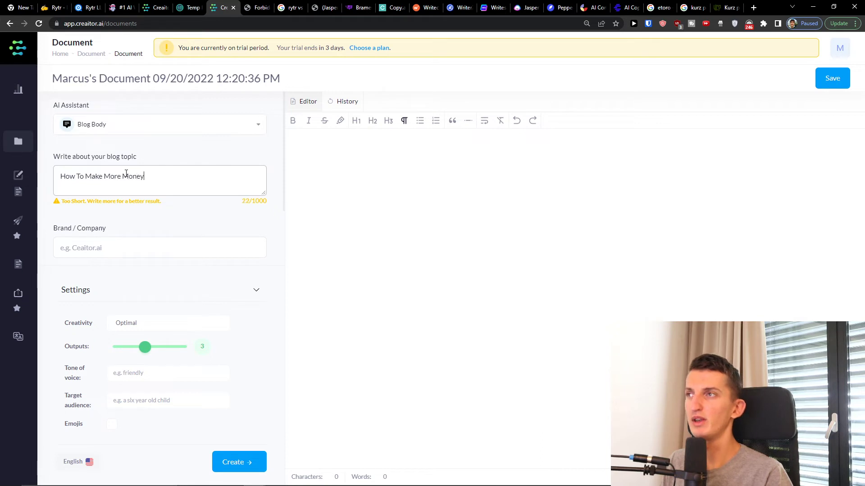
pyautogui.write(' on youtube in 2022')
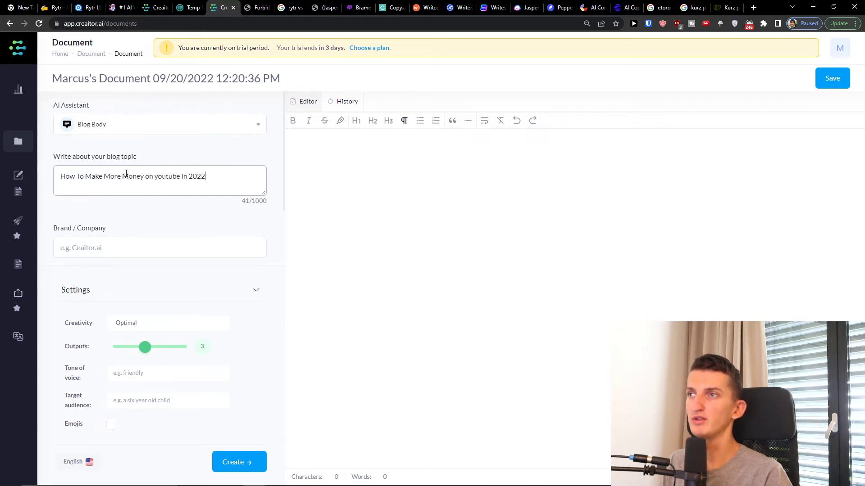
# Step: Set brand Youtube and keywords 'How to make money on Youtube', then generate the blog body
pyautogui.scroll(-2, 145, 203)
pyautogui.click(144, 177)
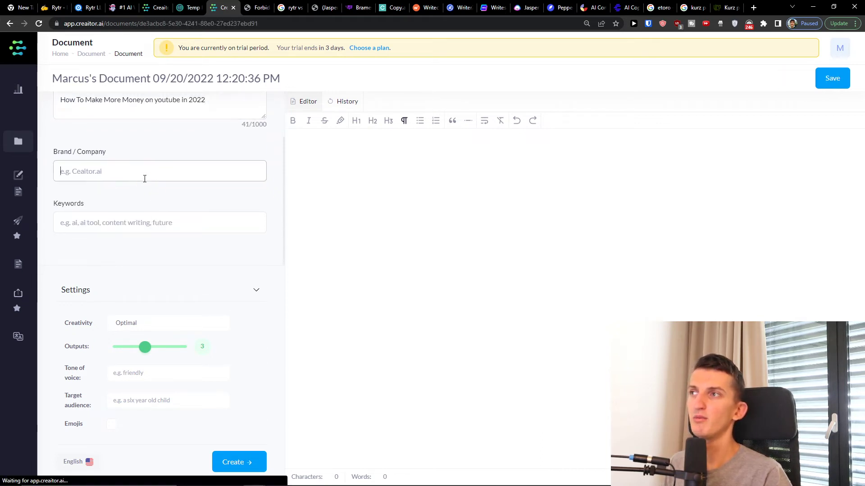
pyautogui.write('Youtube')
pyautogui.press('Tab')
pyautogui.write('How to')
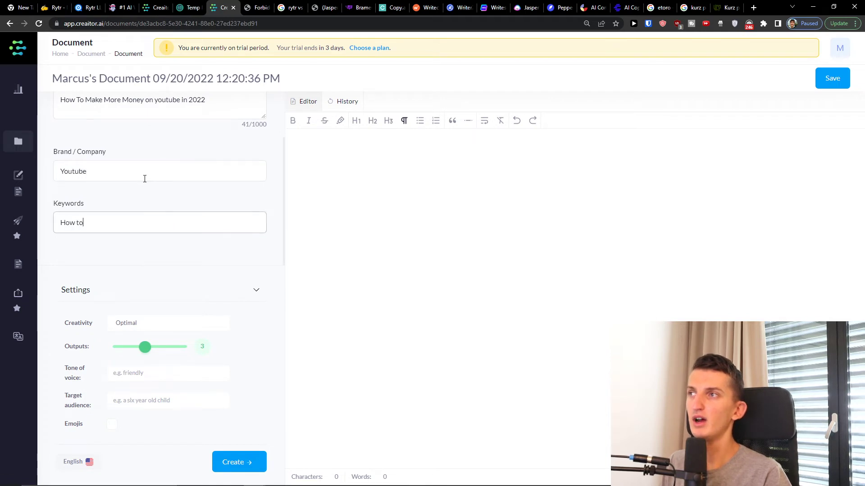
pyautogui.write(' make money on Youtu')
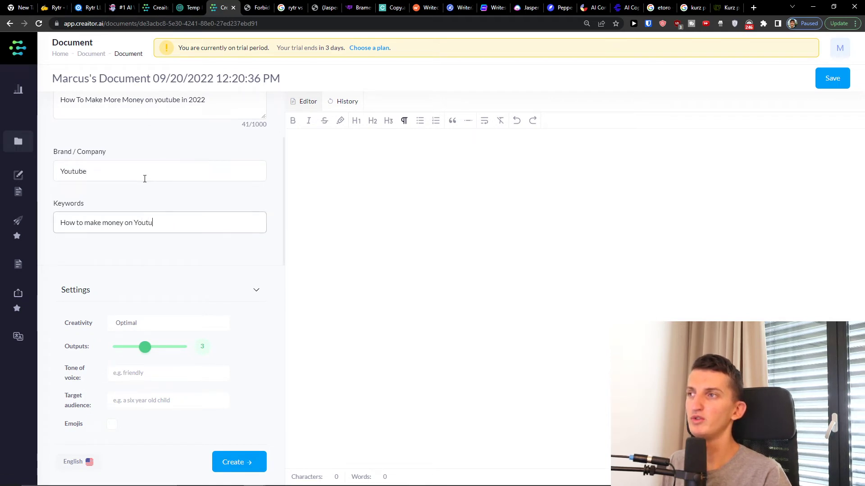
pyautogui.write('be')
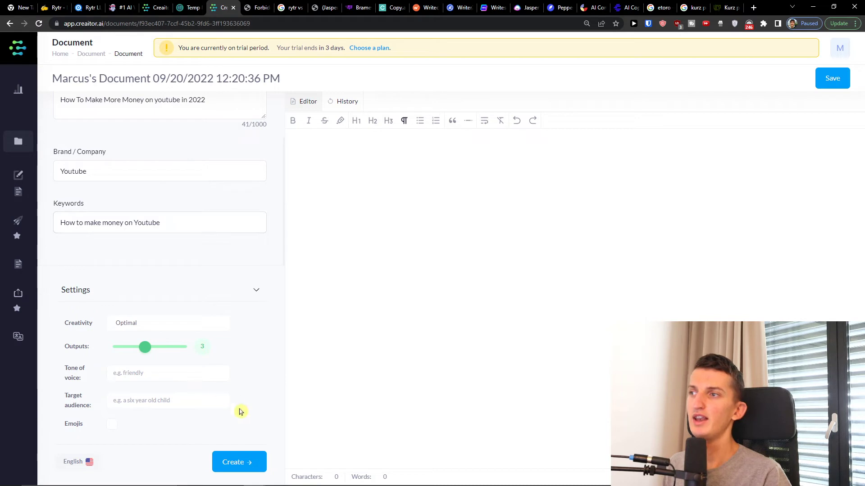
pyautogui.click(248, 460)
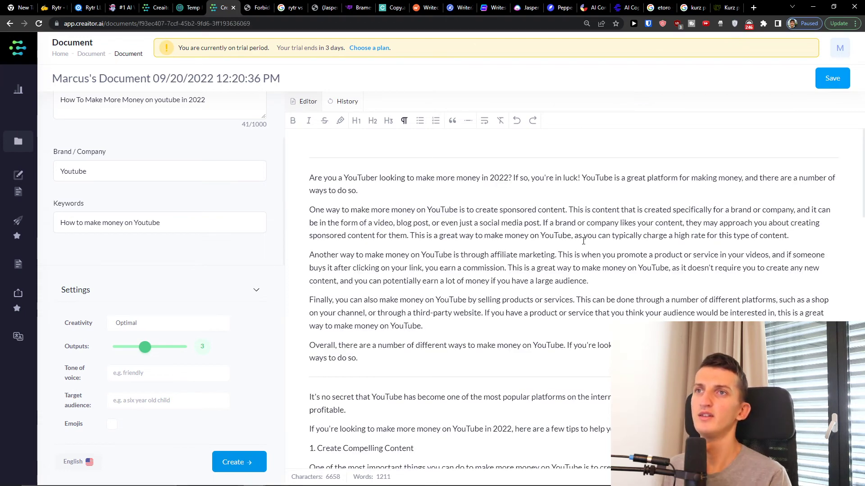
# Step: Review the generated 1,211-word YouTube money blog, selecting passages and scrolling through it
pyautogui.click(439, 209)
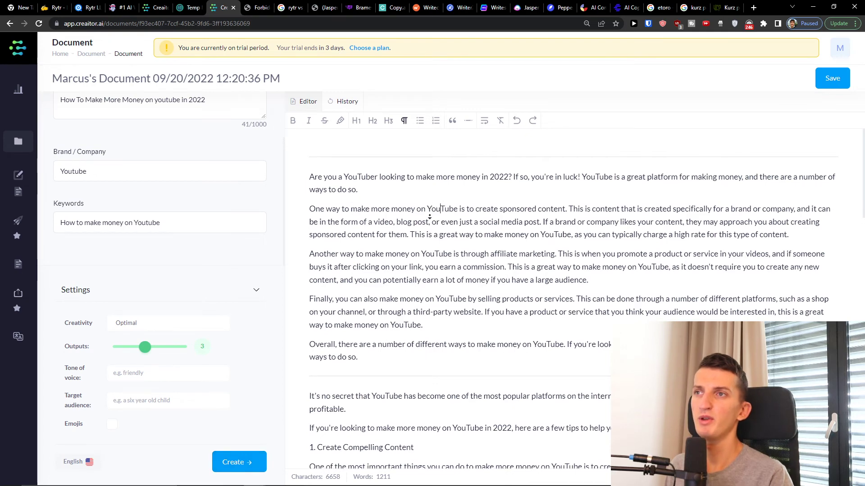
pyautogui.scroll(-1, 430, 216)
pyautogui.moveTo(567, 206); pyautogui.dragTo(614, 252)
pyautogui.moveTo(334, 283); pyautogui.dragTo(484, 305)
pyautogui.click(484, 305)
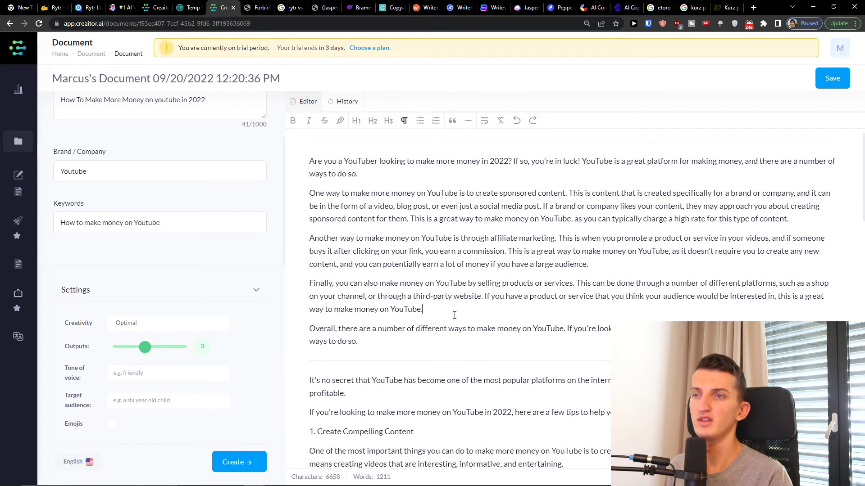
pyautogui.scroll(-4, 455, 316)
pyautogui.scroll(-7, 456, 320)
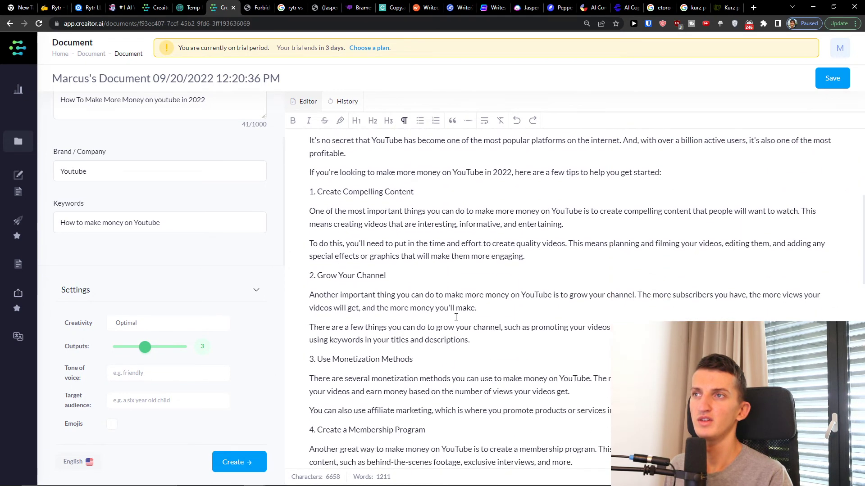
pyautogui.scroll(10, 456, 315)
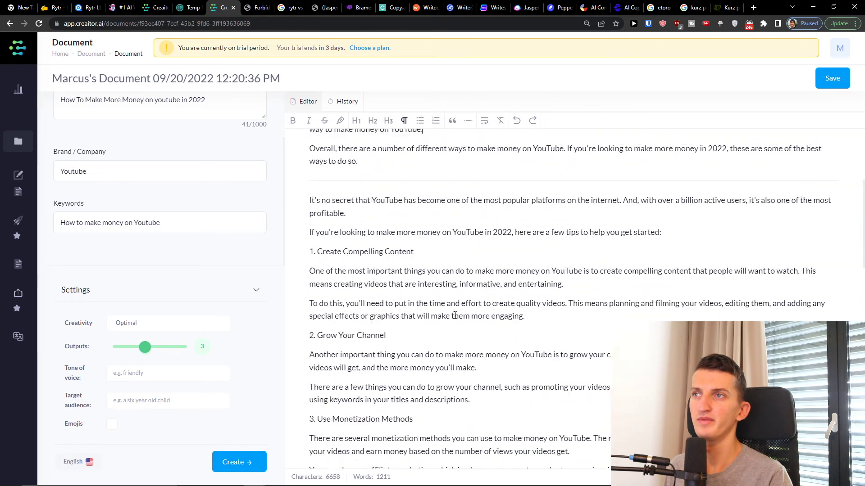
# Step: Bold the opening paragraph and italicize the phrase 'One way to make more money'
pyautogui.moveTo(357, 191); pyautogui.dragTo(297, 176)
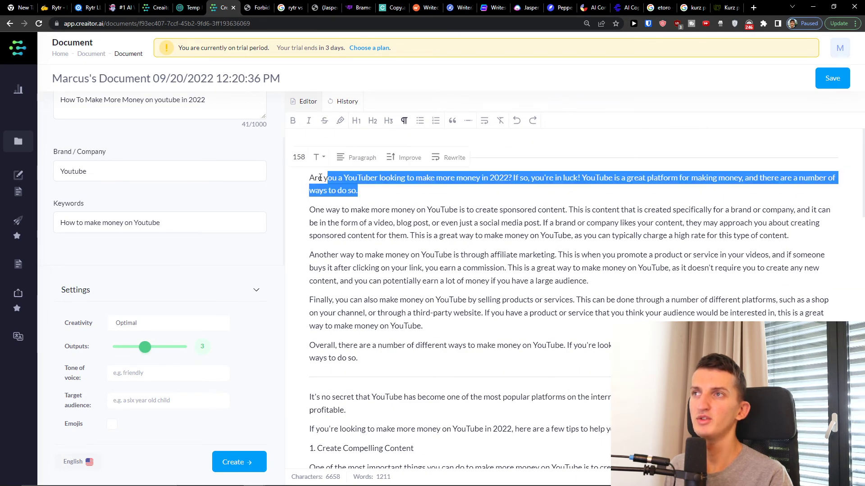
pyautogui.click(293, 121)
pyautogui.click(357, 210)
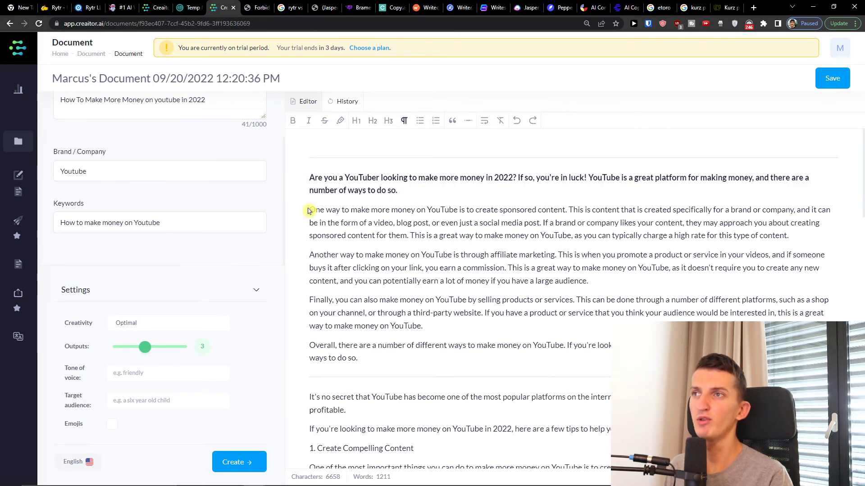
pyautogui.moveTo(414, 210); pyautogui.dragTo(301, 211)
pyautogui.click(310, 126)
pyautogui.click(390, 235)
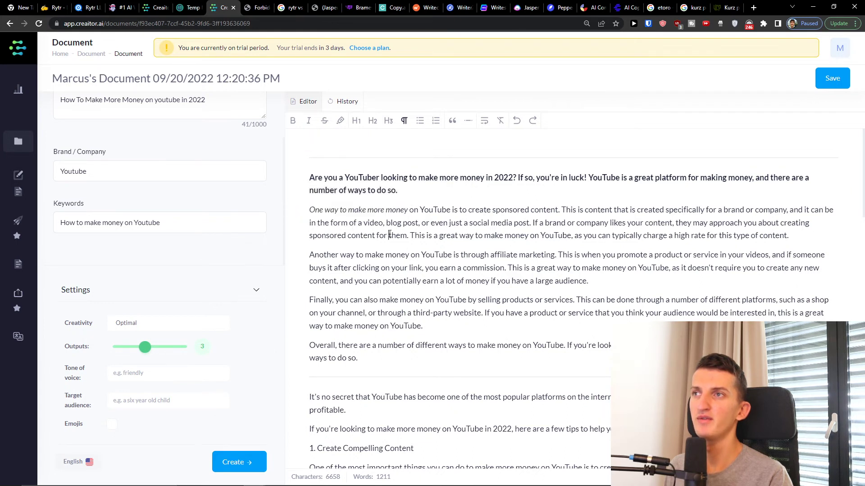
# Step: Try H1, H2 and H3 headings on the second paragraph, then revert it to normal text
pyautogui.moveTo(434, 223); pyautogui.dragTo(531, 222)
pyautogui.click(356, 121)
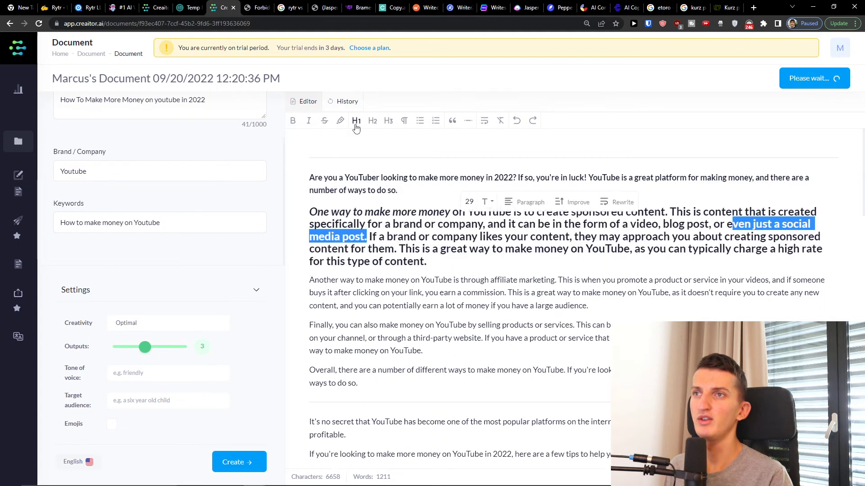
pyautogui.click(387, 121)
pyautogui.click(388, 122)
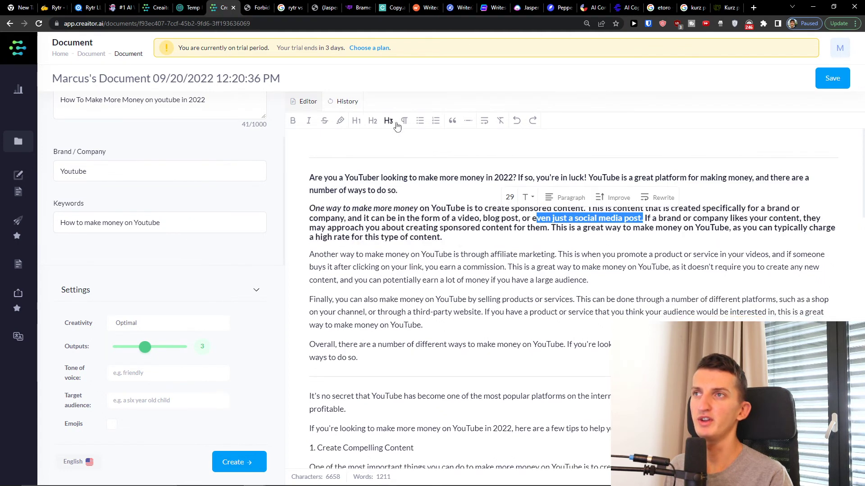
pyautogui.click(404, 125)
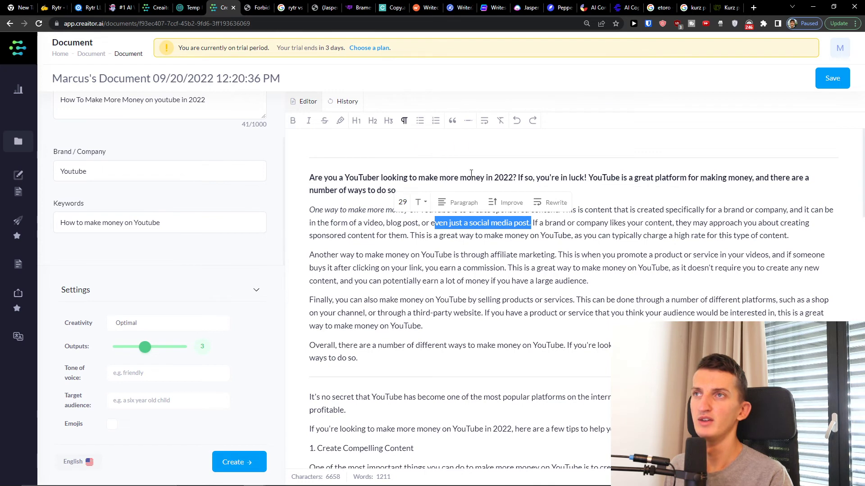
# Step: Turn the three ways-to-earn paragraphs into a bulleted list, then clear their formatting
pyautogui.moveTo(309, 210); pyautogui.dragTo(414, 328)
pyautogui.click(419, 122)
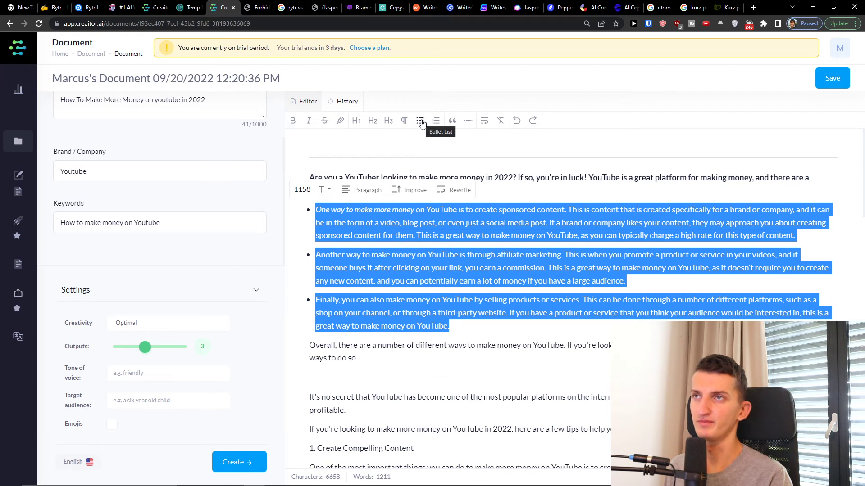
pyautogui.click(458, 125)
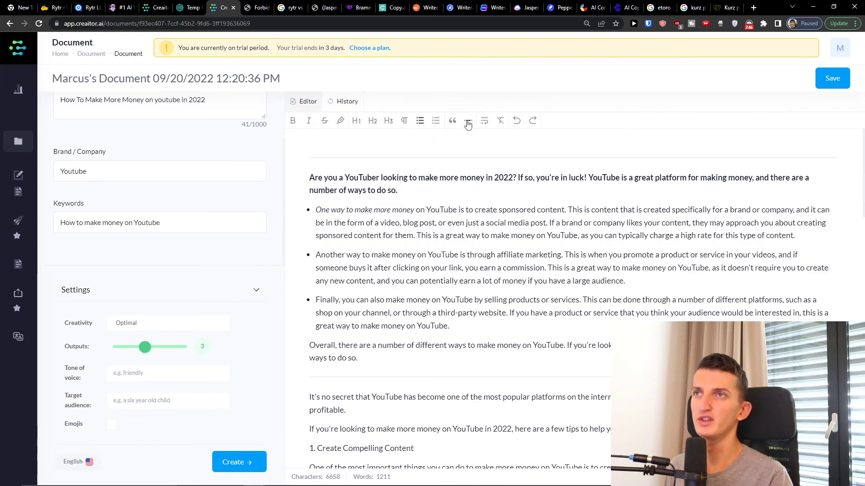
pyautogui.click(500, 123)
pyautogui.click(498, 174)
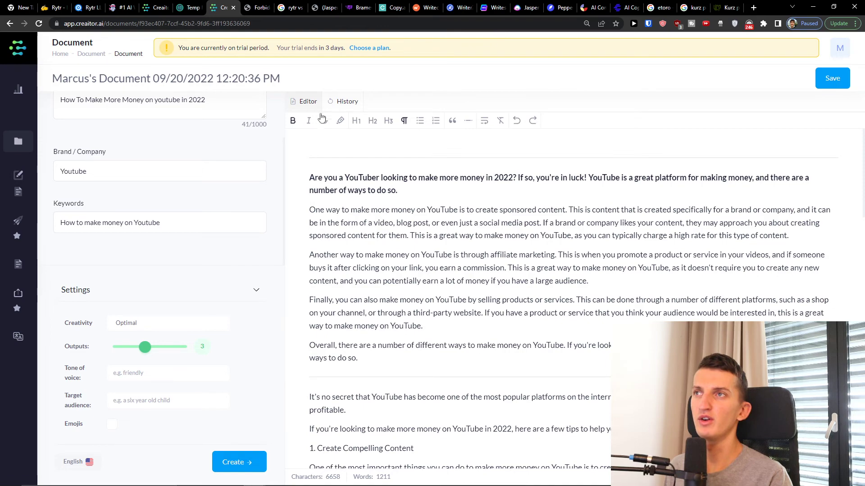
# Step: Refresh the editor and scroll through the ten-tip YouTube money list
pyautogui.click(310, 102)
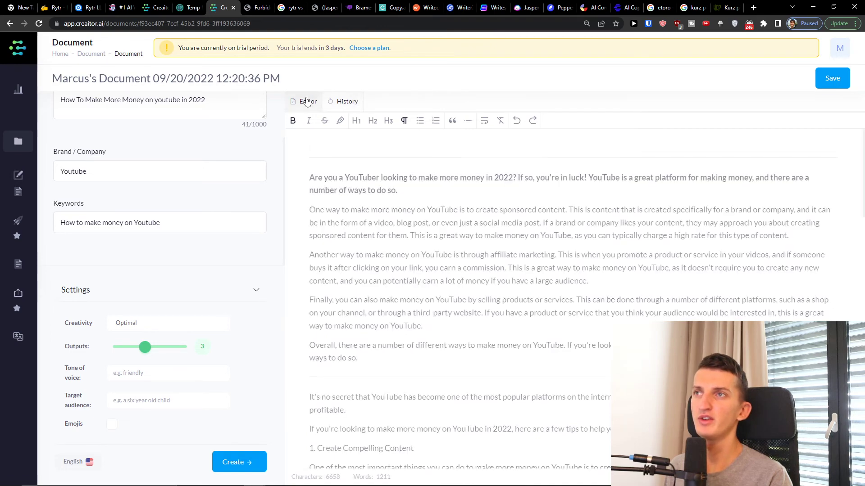
pyautogui.scroll(-10, 358, 224)
pyautogui.scroll(-7, 358, 224)
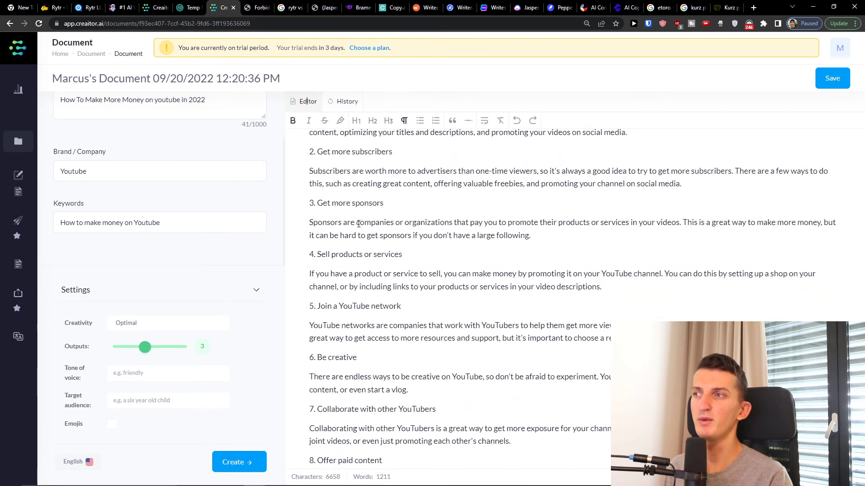
pyautogui.scroll(-5, 491, 347)
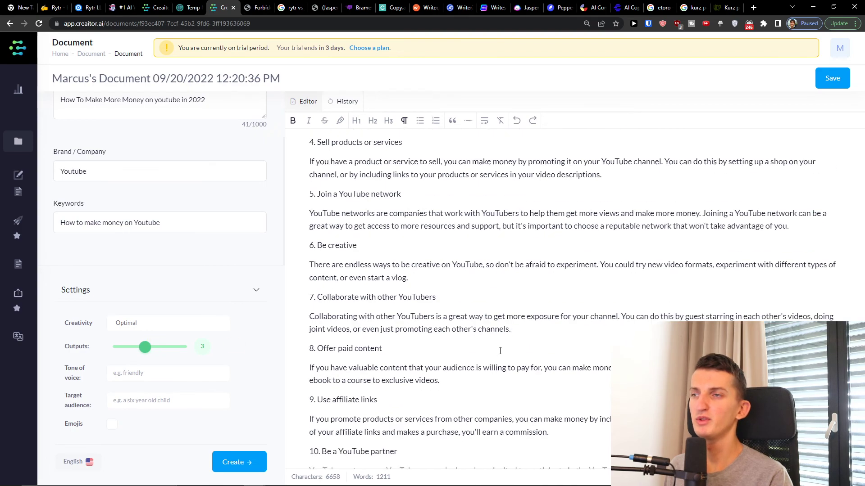
pyautogui.scroll(13, 490, 347)
pyautogui.scroll(6, 491, 347)
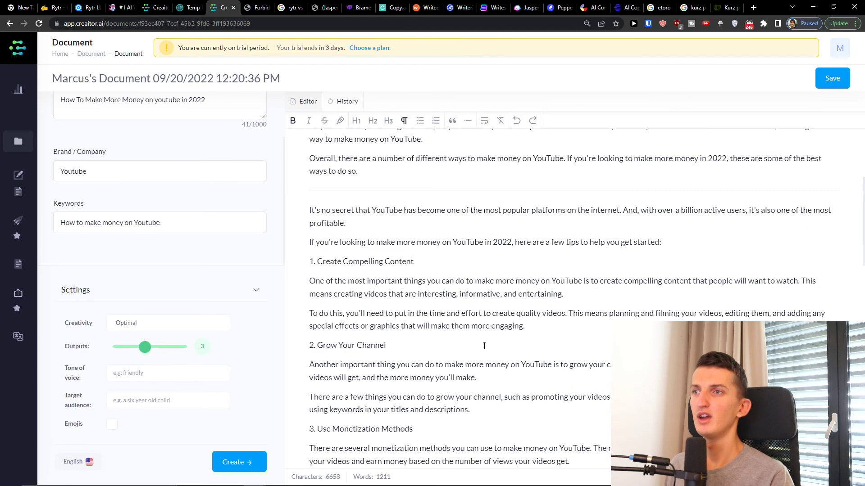
pyautogui.scroll(-14, 496, 349)
pyautogui.scroll(-3, 513, 355)
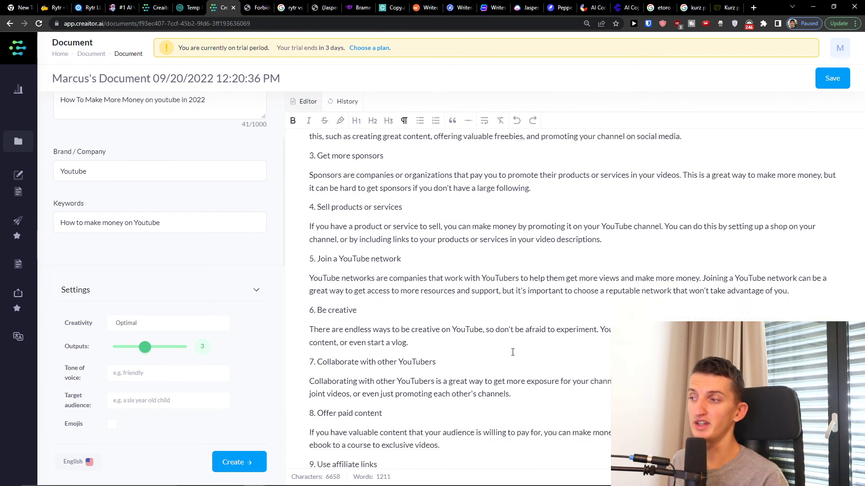
pyautogui.scroll(1, 513, 353)
pyautogui.scroll(-2, 522, 355)
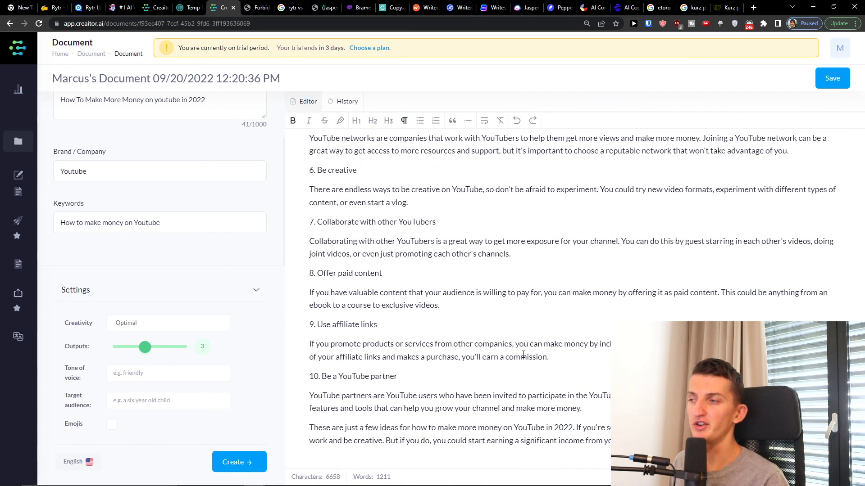
pyautogui.scroll(1, 524, 355)
pyautogui.scroll(-1, 525, 356)
pyautogui.scroll(5, 527, 356)
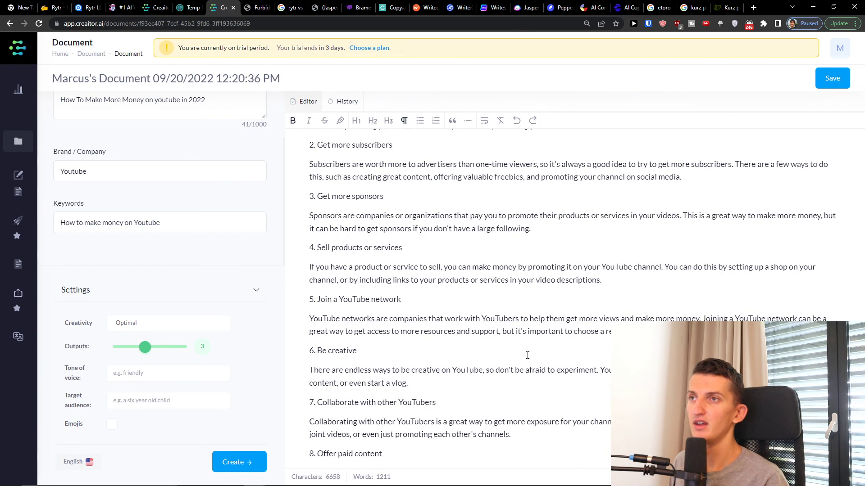
pyautogui.scroll(-5, 528, 356)
pyautogui.scroll(10, 530, 355)
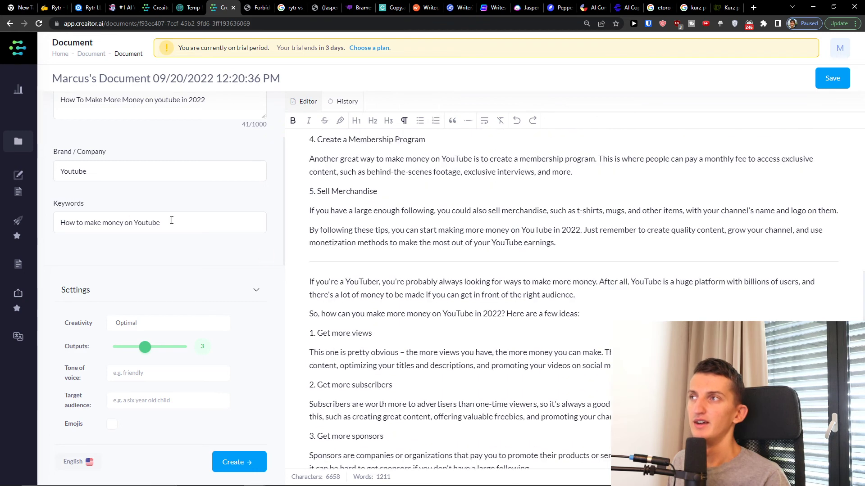
pyautogui.moveTo(38, 141)
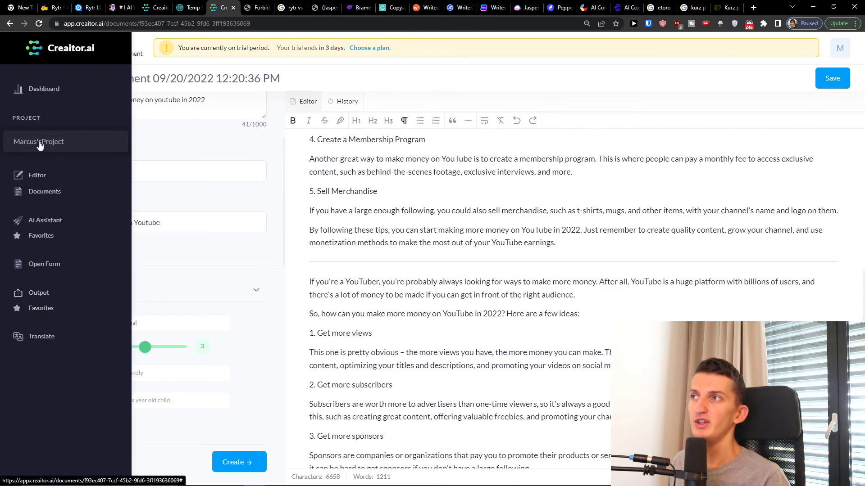
# Step: Browse the AI assistant gallery, peek at Content Improve, then go to the Open Form page
pyautogui.click(45, 220)
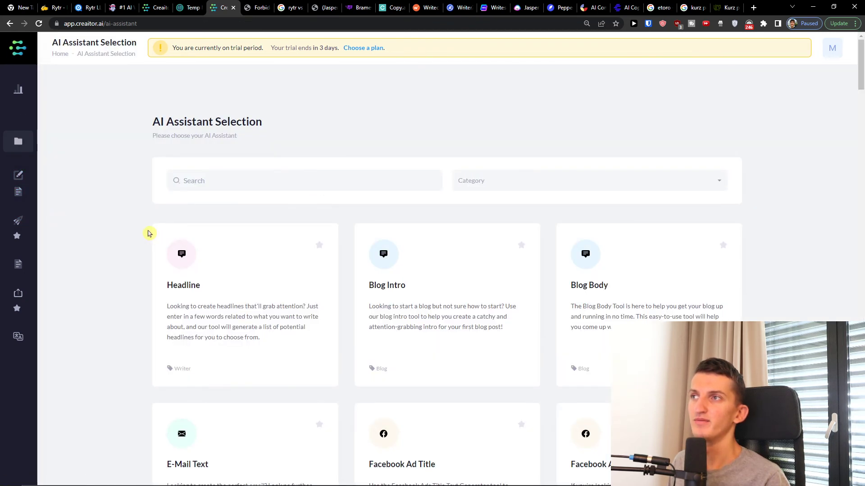
pyautogui.scroll(-3, 150, 233)
pyautogui.scroll(1, 462, 183)
pyautogui.scroll(-8, 649, 251)
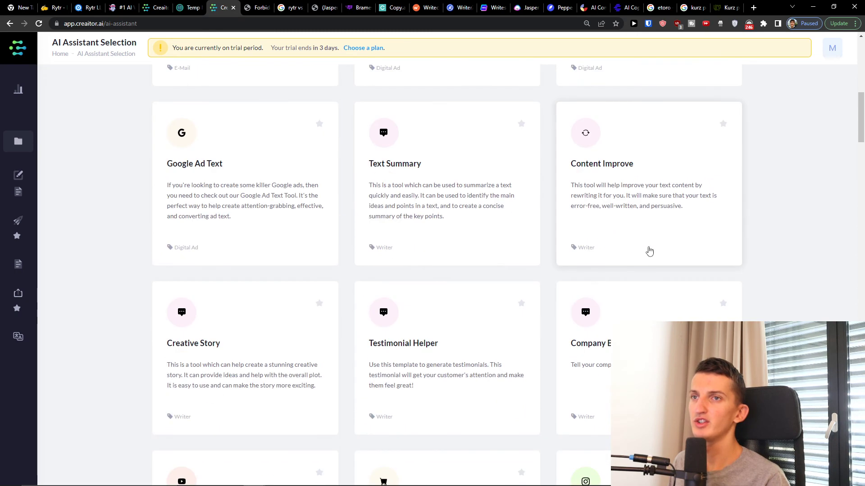
pyautogui.click(599, 199)
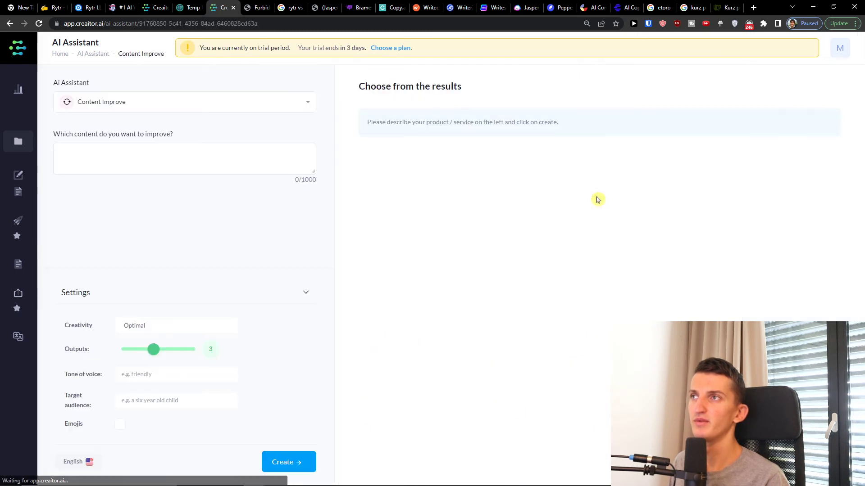
pyautogui.click(10, 23)
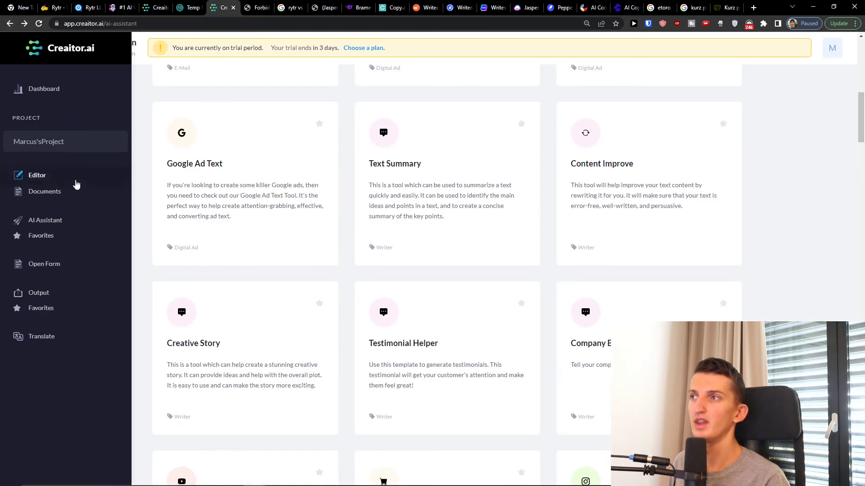
pyautogui.scroll(-3, 77, 230)
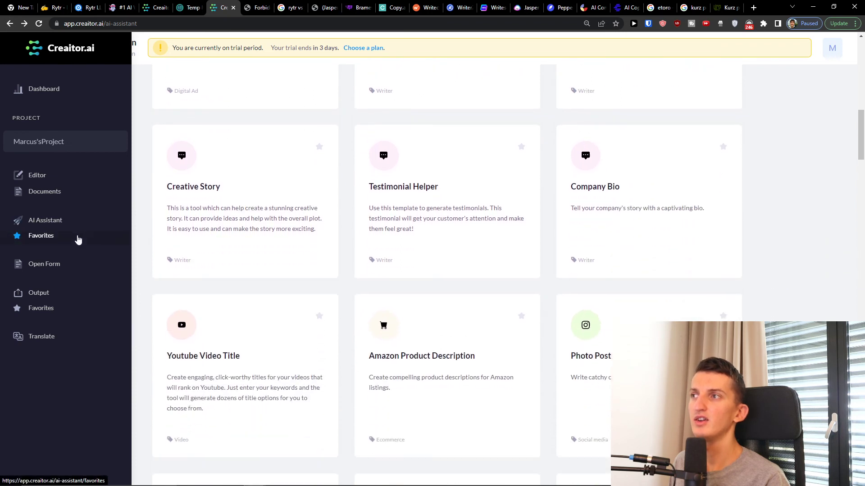
pyautogui.click(77, 266)
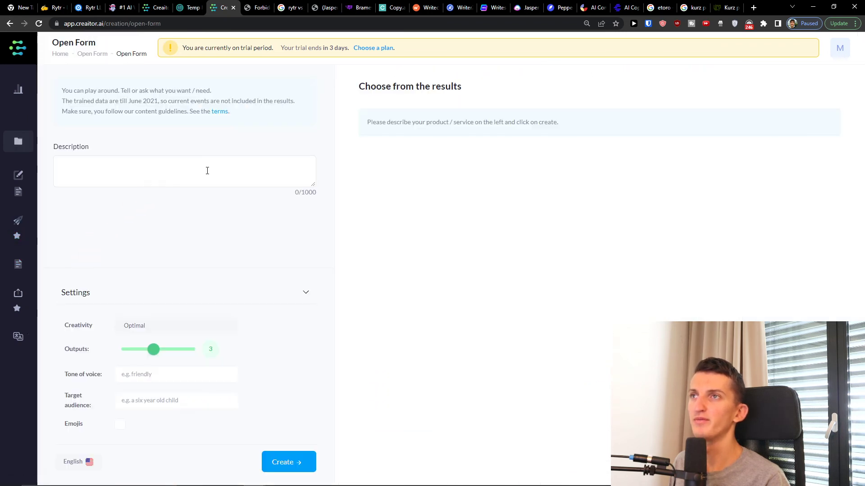
# Step: Replace the draft prompt with 'How to start a business in 2022 and make money' and generate answers
pyautogui.click(212, 166)
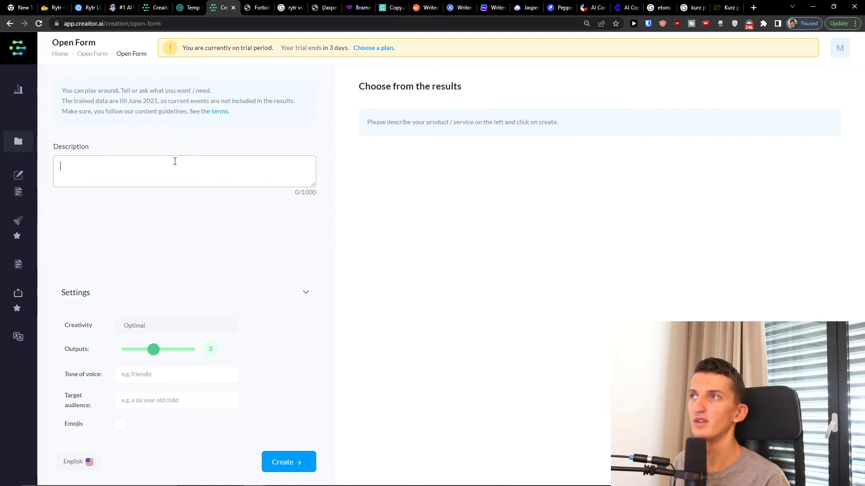
pyautogui.write('H')
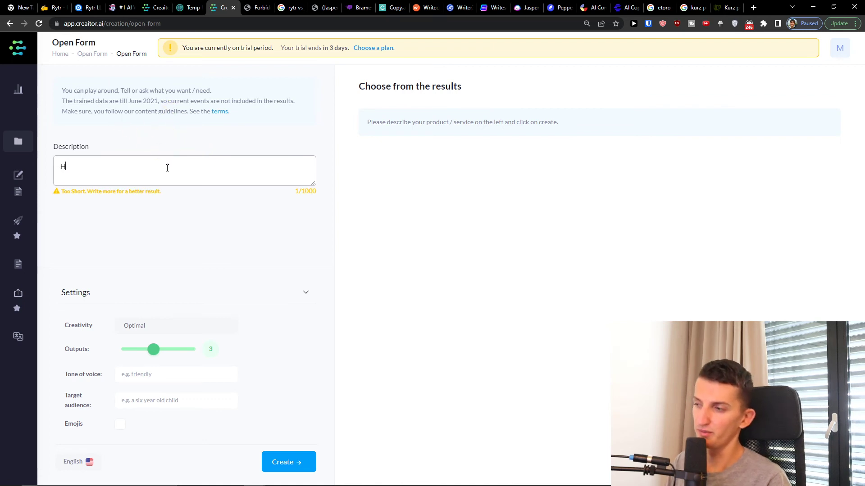
pyautogui.write('ow To Make mone')
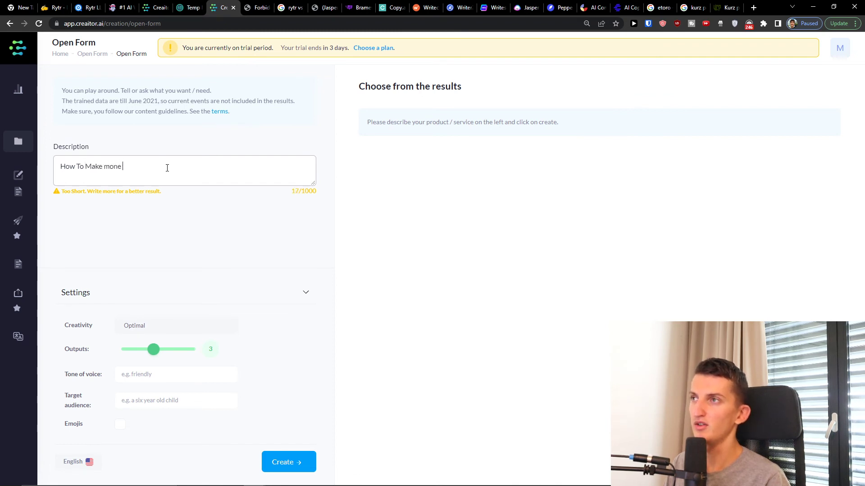
pyautogui.hotkey('ctrl', 'a')
pyautogui.write('How to start a')
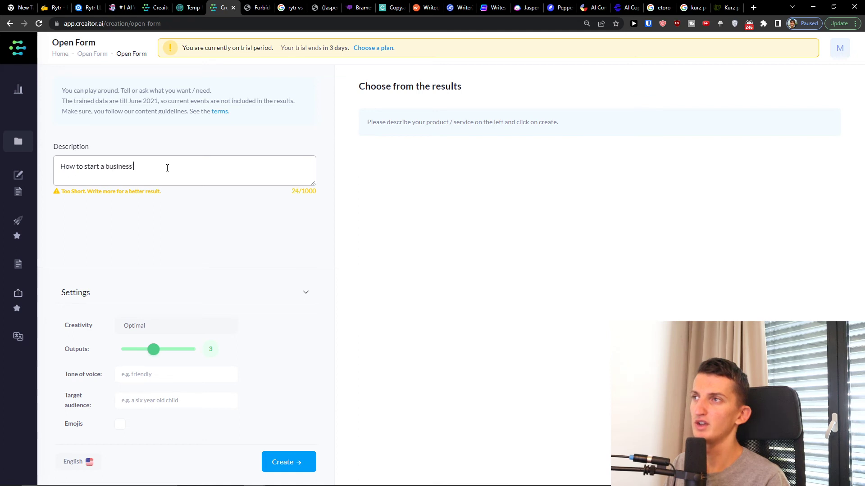
pyautogui.write(' business in 2022 and make m')
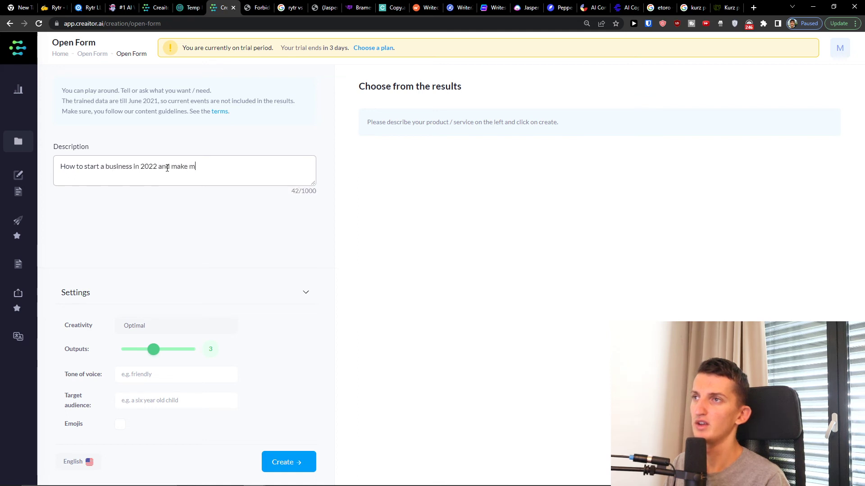
pyautogui.write('oney')
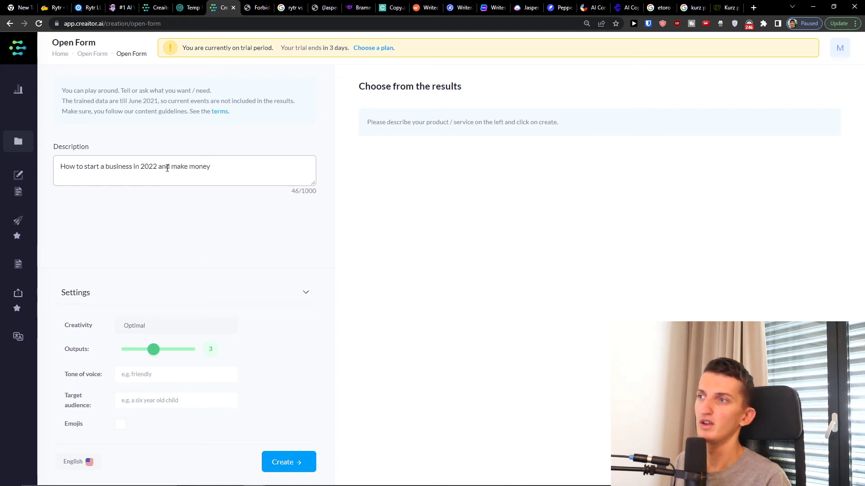
pyautogui.click(299, 464)
# Step: Scroll through the three generated answers on starting a business in 2022, then go to Translate
pyautogui.moveTo(28, 189)
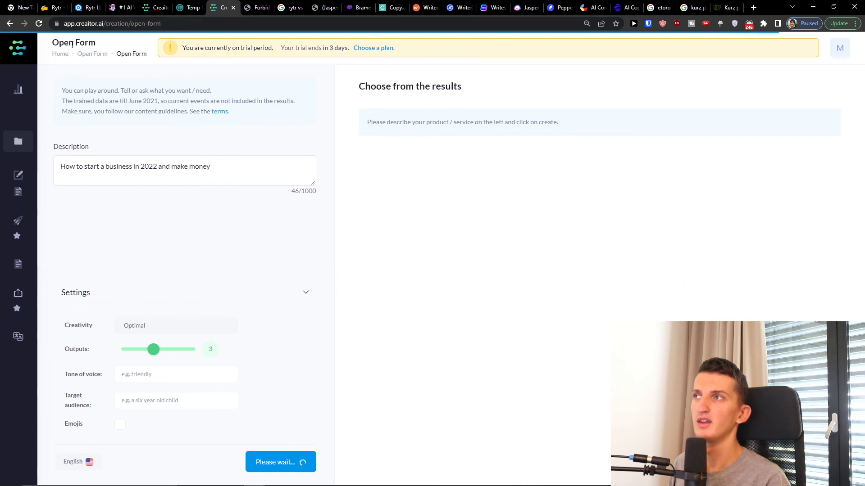
pyautogui.moveTo(18, 100)
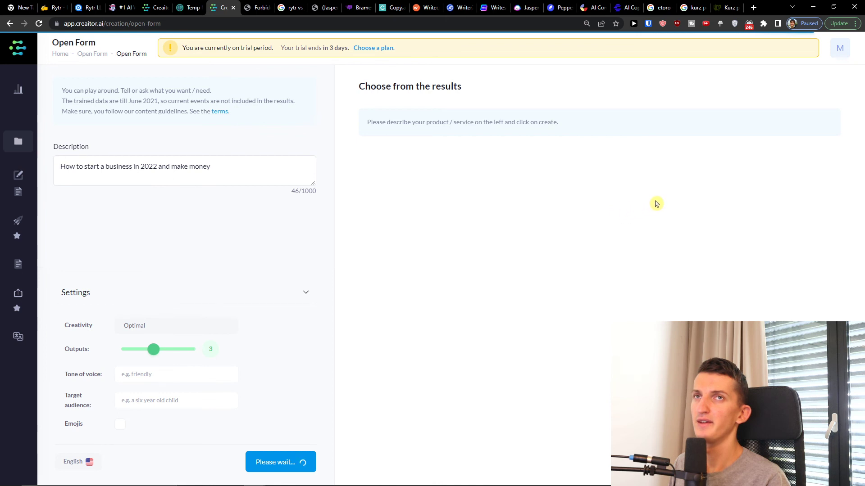
pyautogui.moveTo(27, 98)
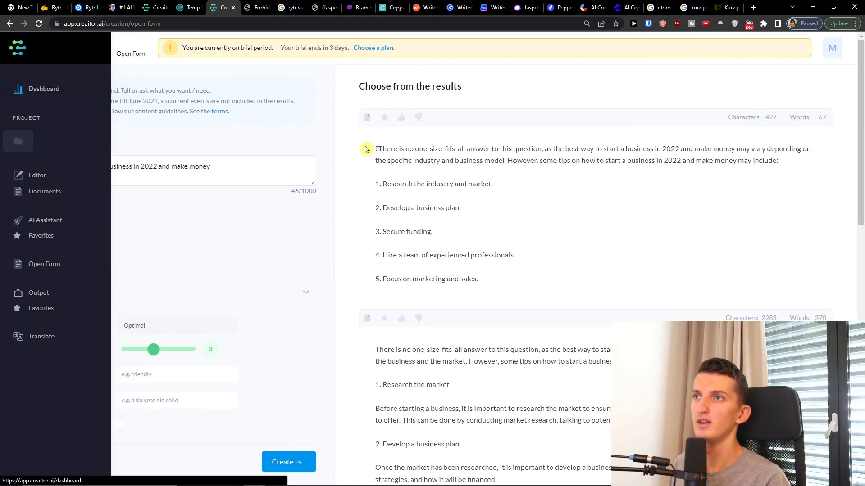
pyautogui.scroll(-3, 547, 208)
pyautogui.scroll(-12, 548, 208)
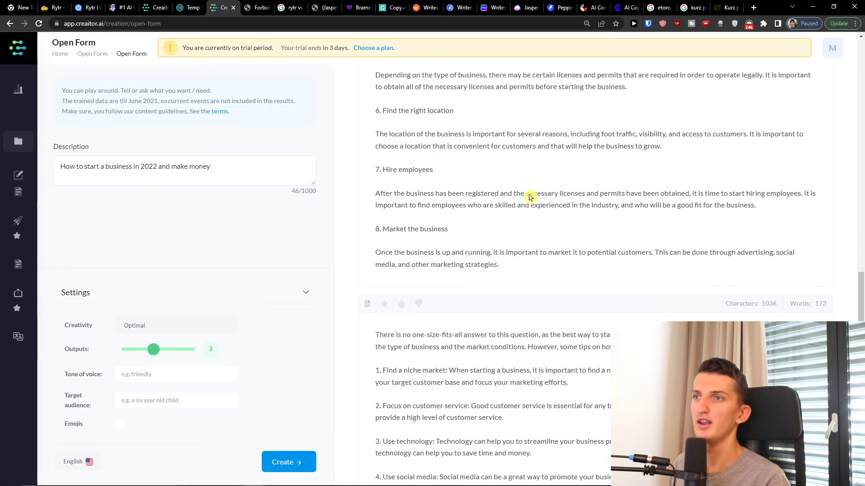
pyautogui.scroll(10, 528, 194)
pyautogui.scroll(5, 528, 193)
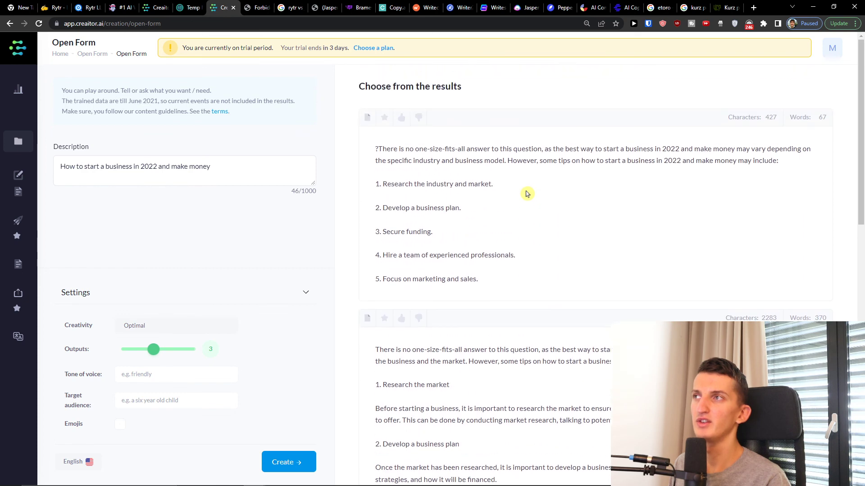
pyautogui.scroll(-1, 499, 186)
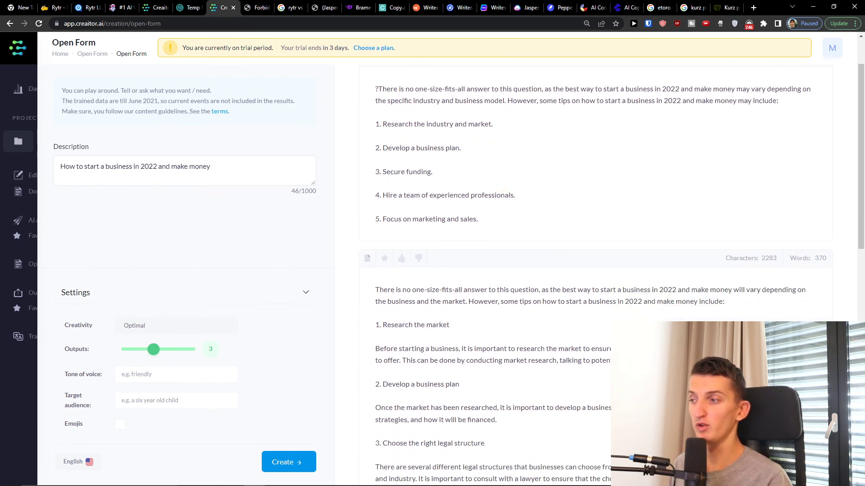
pyautogui.moveTo(16, 141)
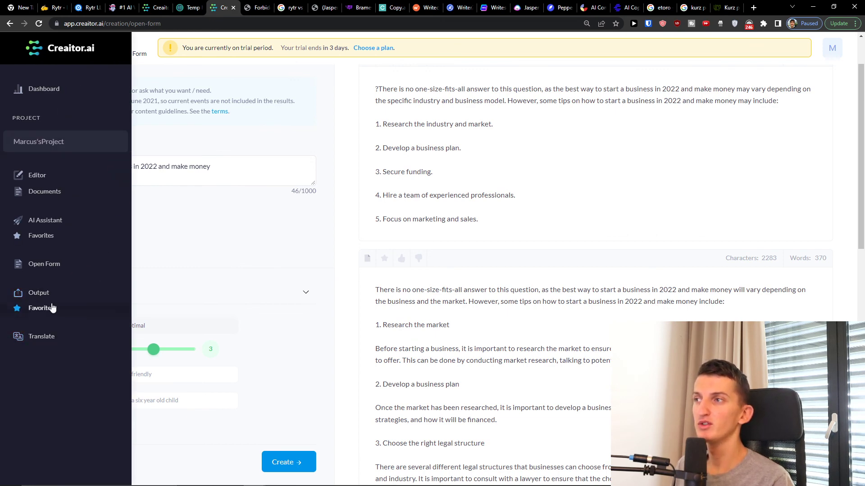
pyautogui.click(42, 337)
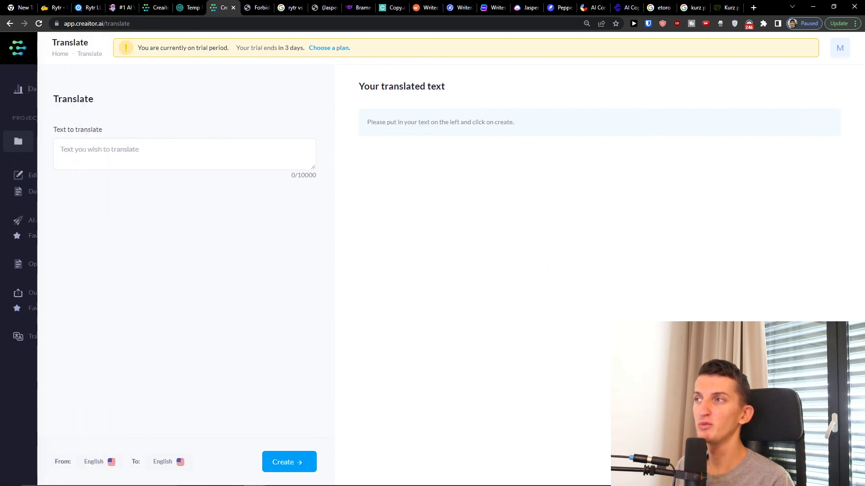
# Step: Bring up the Projects list and close it without changes
pyautogui.moveTo(38, 161)
pyautogui.click(52, 141)
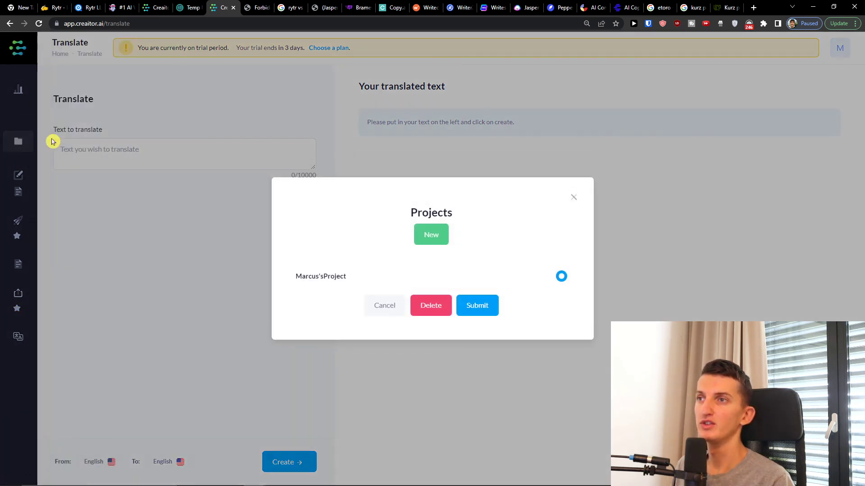
pyautogui.click(580, 195)
# Step: Start a new editor document and show the AI Assistant template list
pyautogui.moveTo(29, 129)
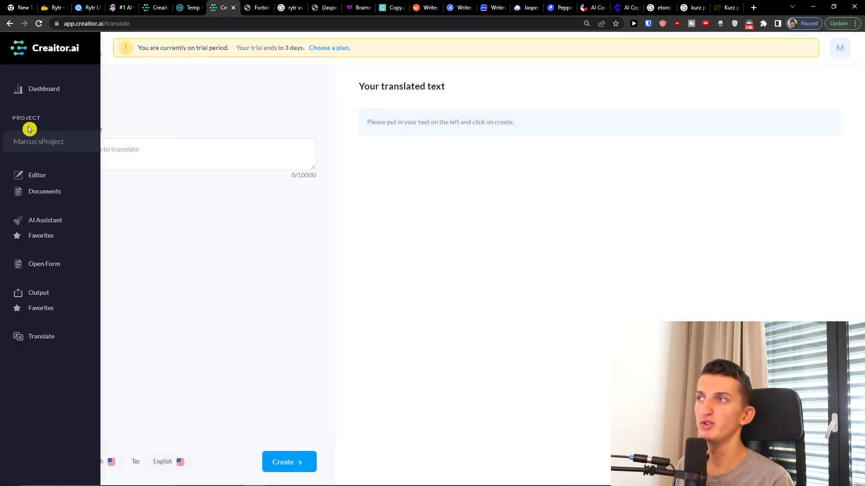
pyautogui.click(38, 176)
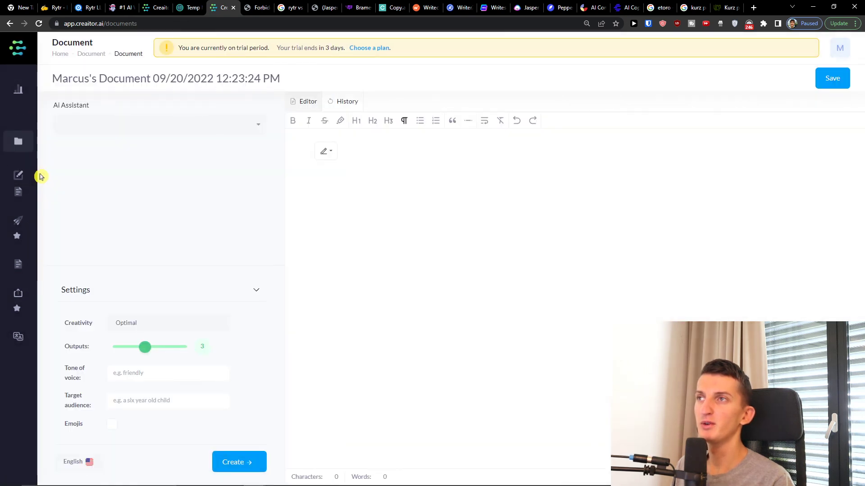
pyautogui.click(134, 120)
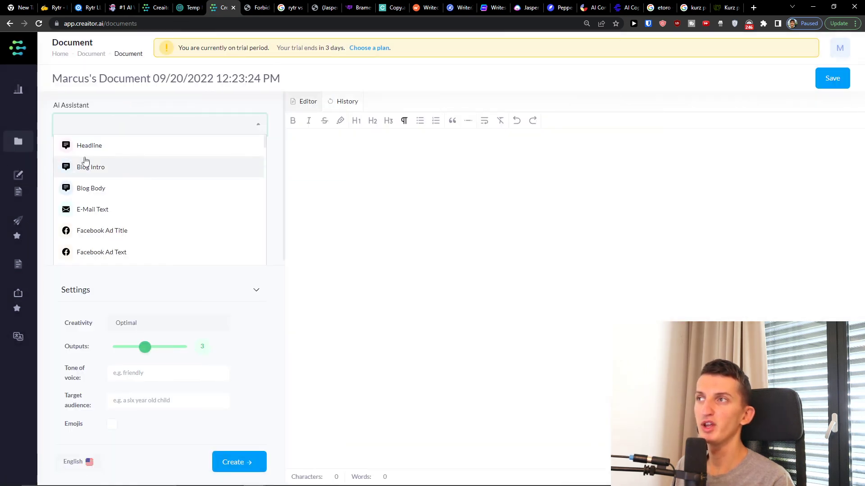
# Step: Return to the dashboard and filter its templates to Ecommerce
pyautogui.moveTo(23, 162)
pyautogui.click(40, 89)
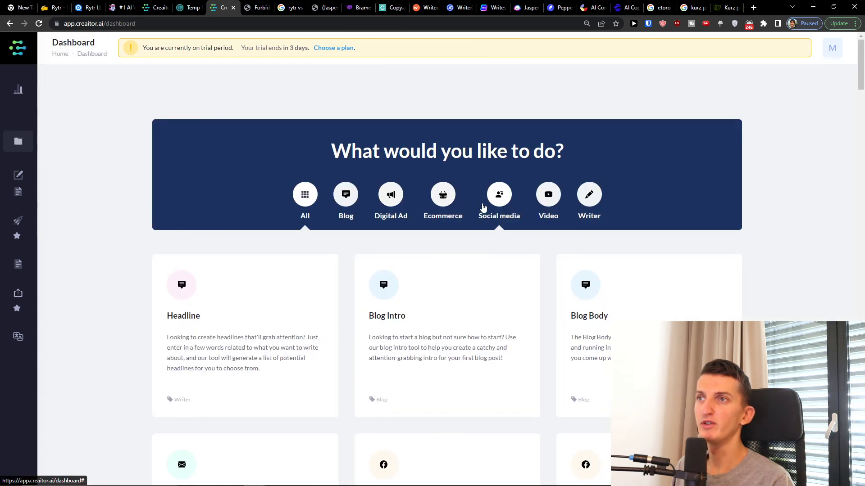
pyautogui.click(440, 200)
pyautogui.scroll(-1, 451, 202)
# Step: Switch the filter to Video, then Social media, and browse the Social media template cards
pyautogui.click(547, 137)
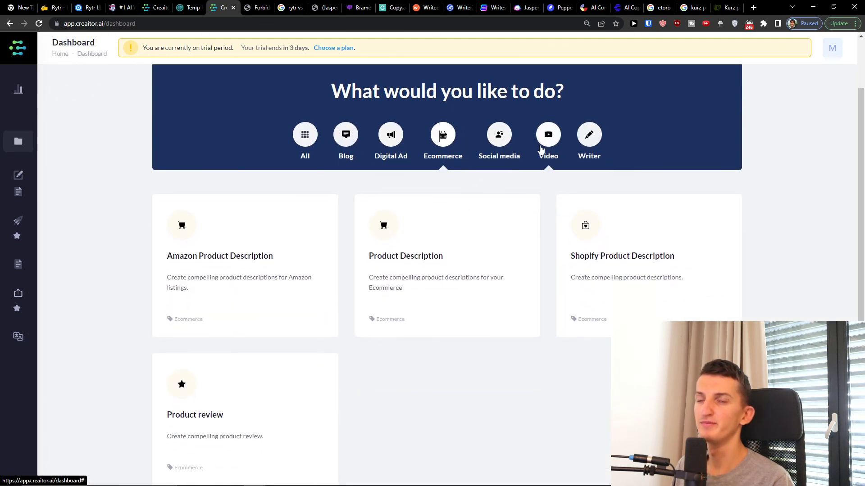
pyautogui.click(488, 136)
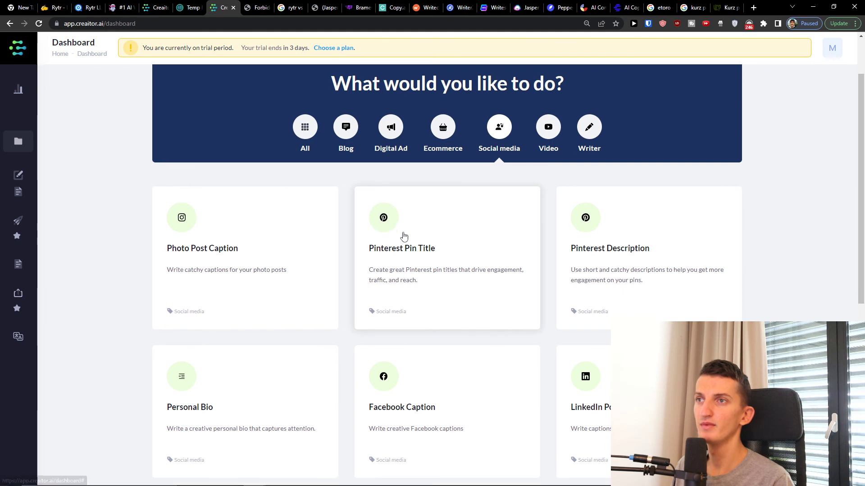
pyautogui.scroll(-5, 402, 235)
pyautogui.scroll(-3, 404, 237)
pyautogui.scroll(5, 406, 234)
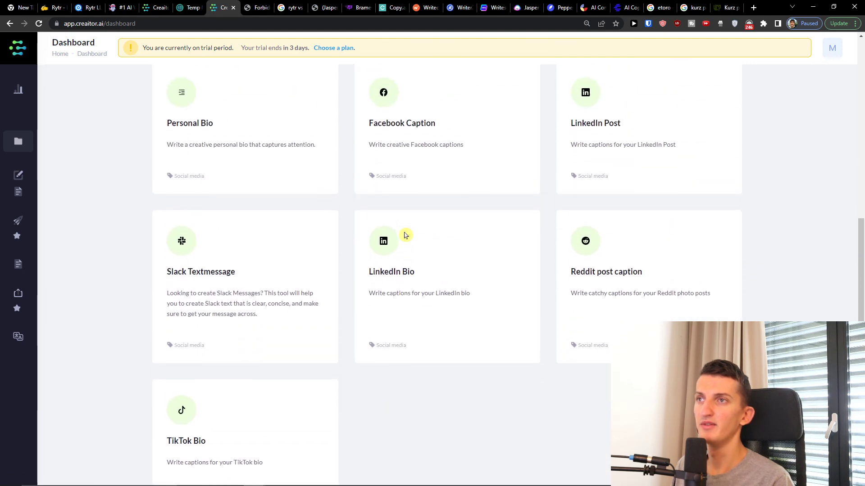
pyautogui.scroll(1, 406, 235)
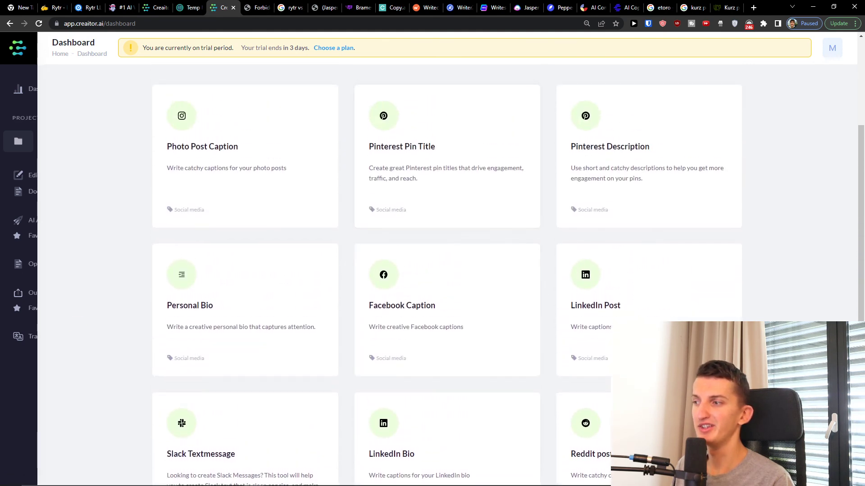